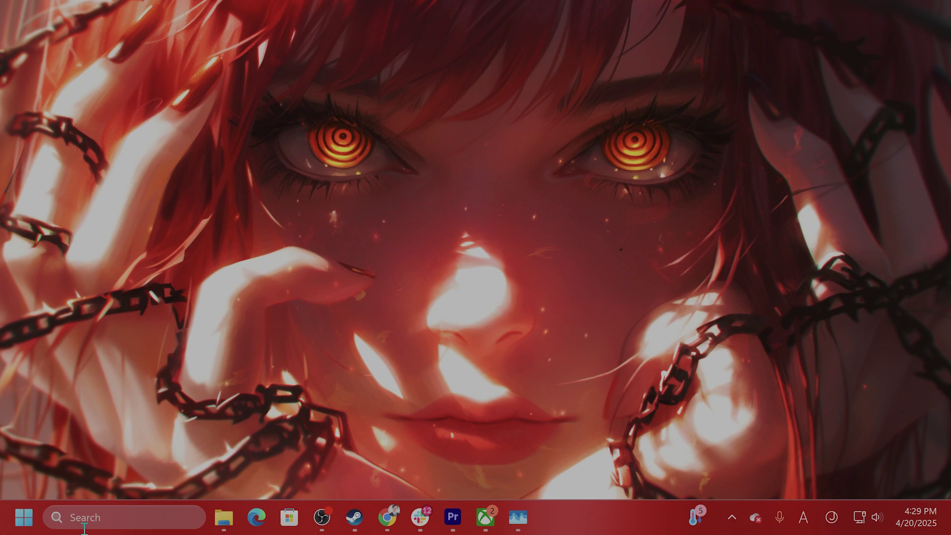
- Open the Windows search flyout from the taskbar Search box
left_click(108, 520)
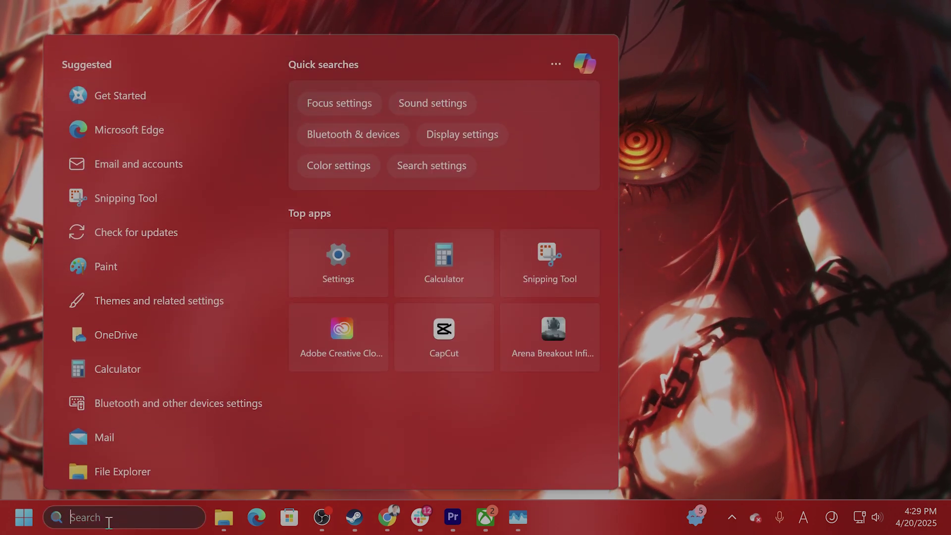
type("set")
- In Settings, visit System > Troubleshoot > Other troubleshooters, then the Windows Update page
key("Return")
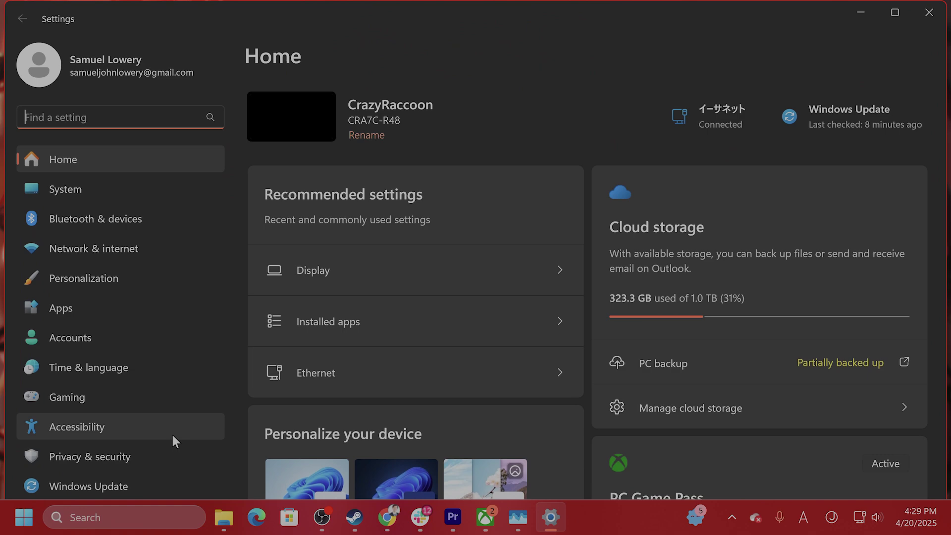
left_click(132, 190)
scroll(448, 212, "down", 3)
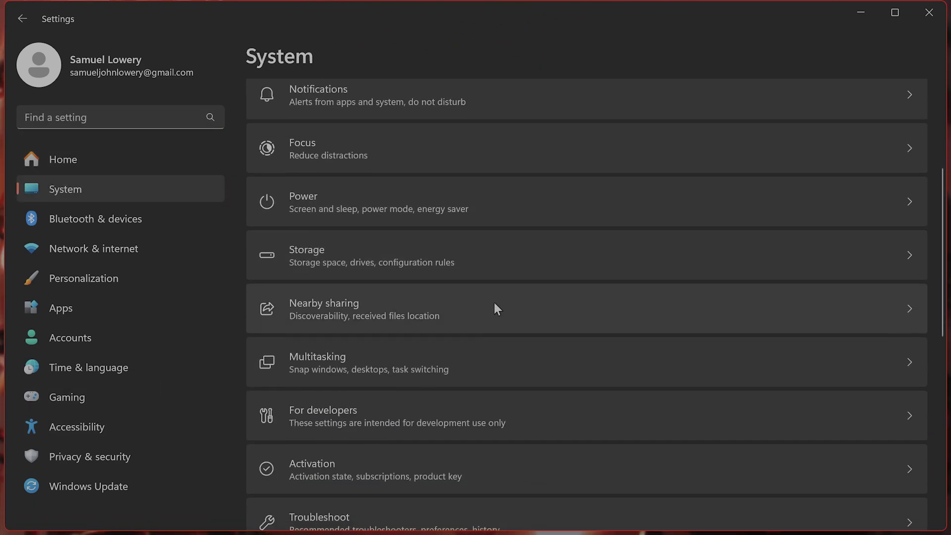
scroll(494, 300, "down", 3)
scroll(455, 334, "down", 1)
left_click(409, 395)
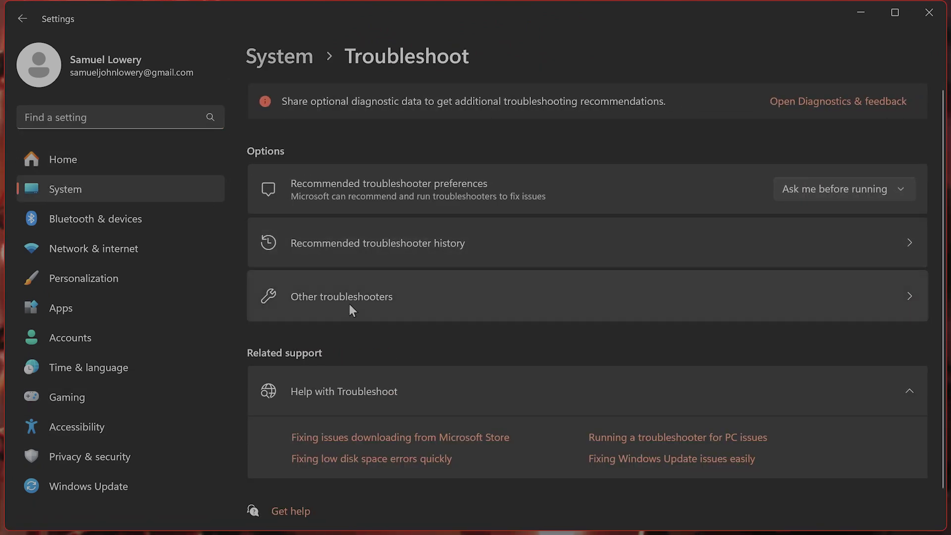
left_click(389, 302)
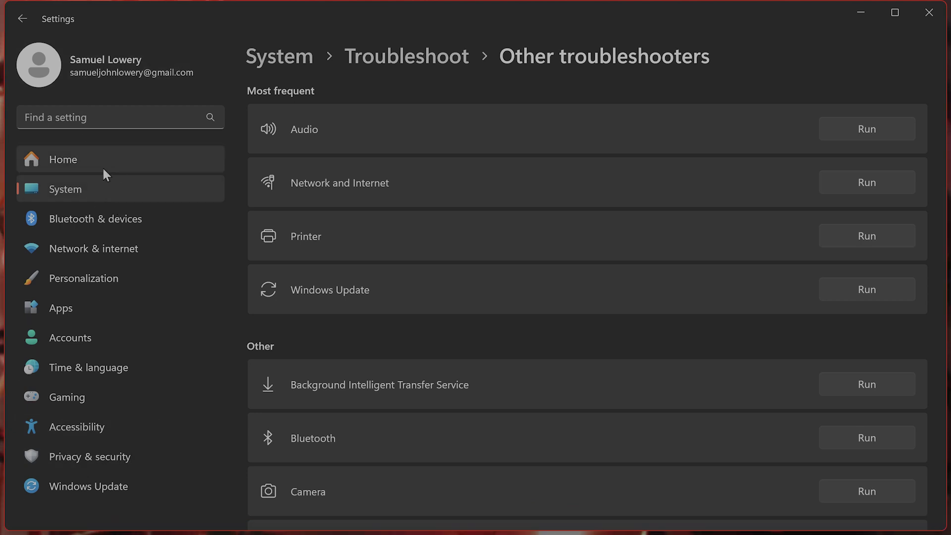
left_click(109, 494)
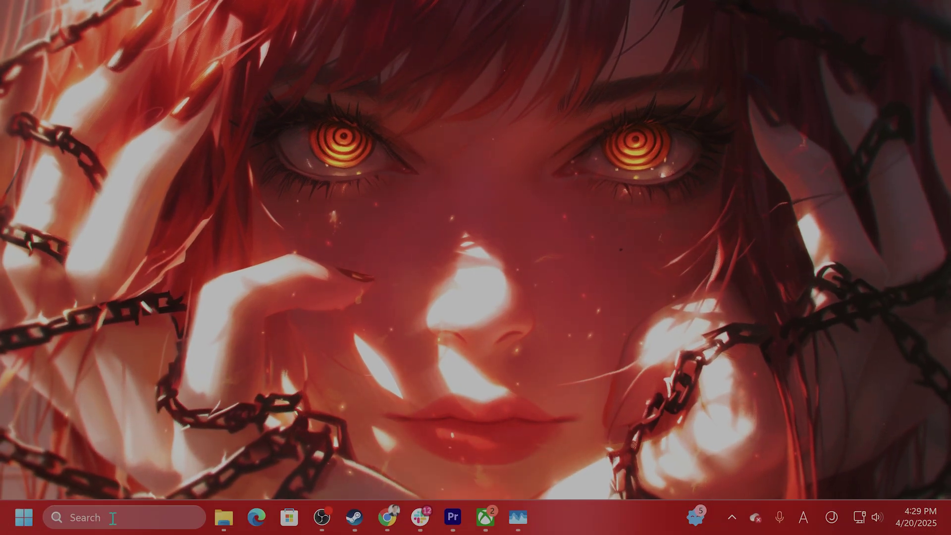
- In File Explorer, view Local Disk (C:) properties, about 119 GB free, then close them
left_click(113, 518)
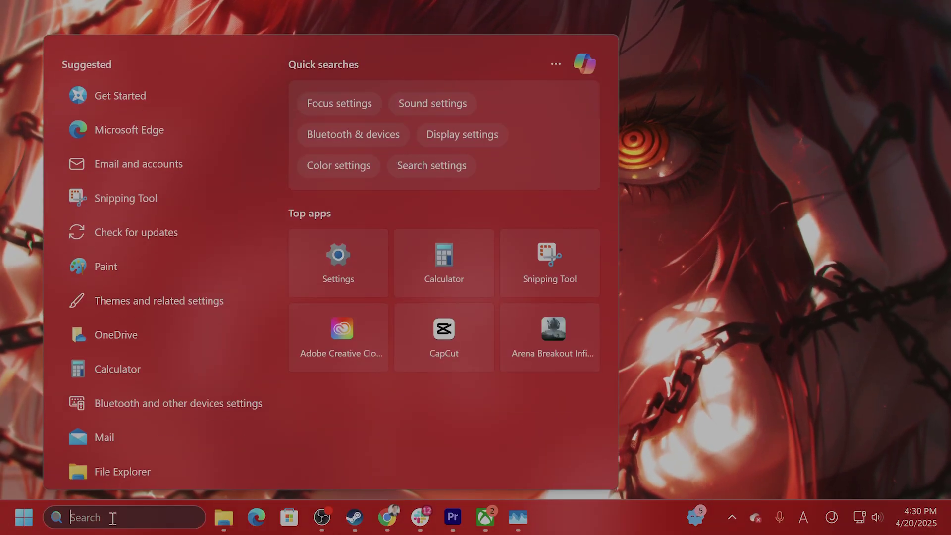
left_click(224, 517)
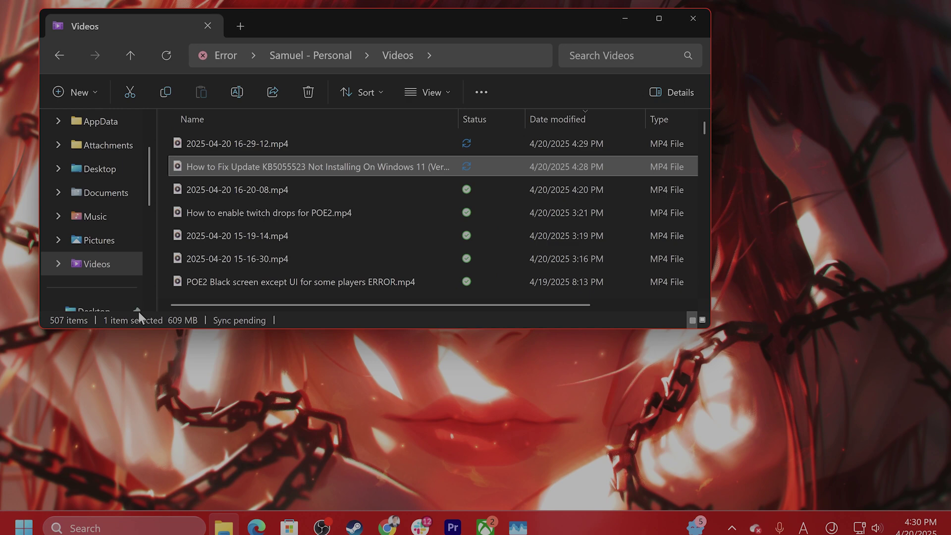
scroll(106, 206, "down", 3)
scroll(106, 223, "down", 3)
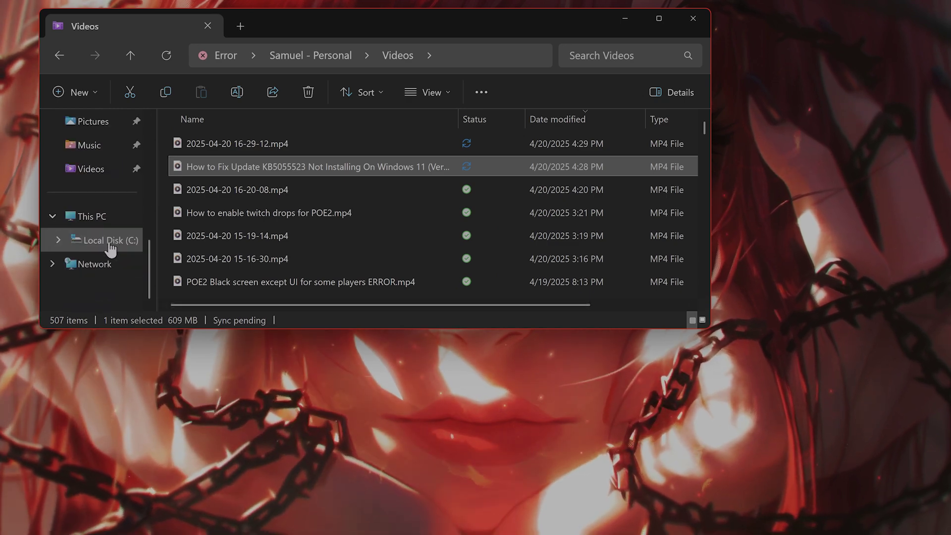
left_click(110, 240)
right_click(110, 242)
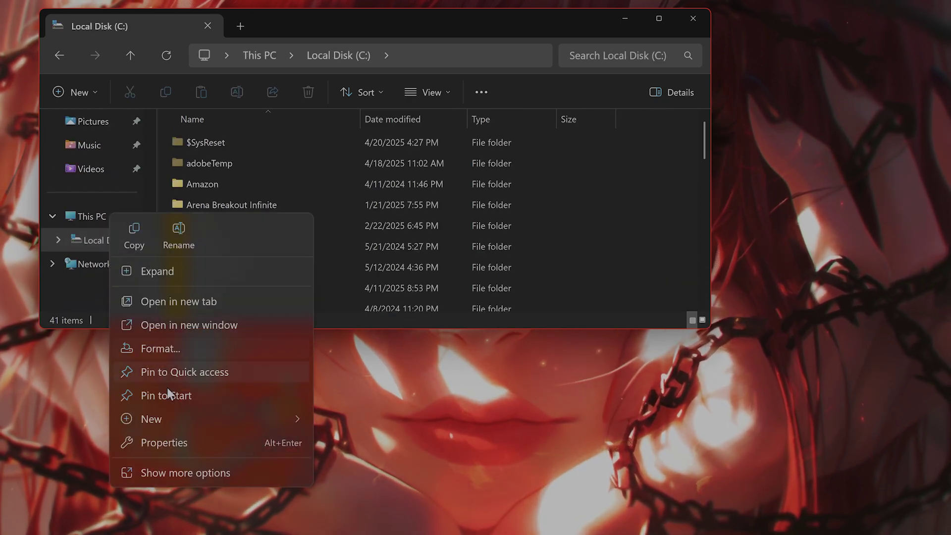
left_click(178, 446)
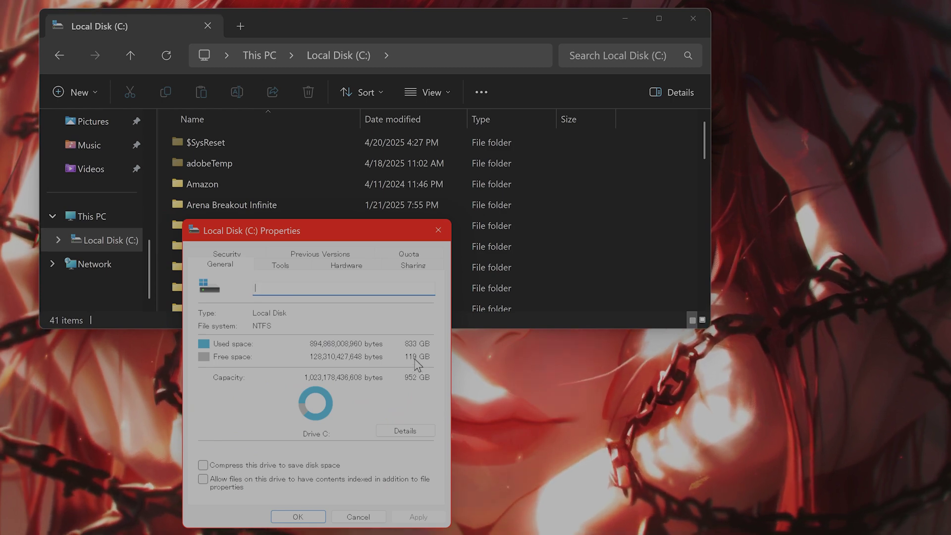
left_click(438, 232)
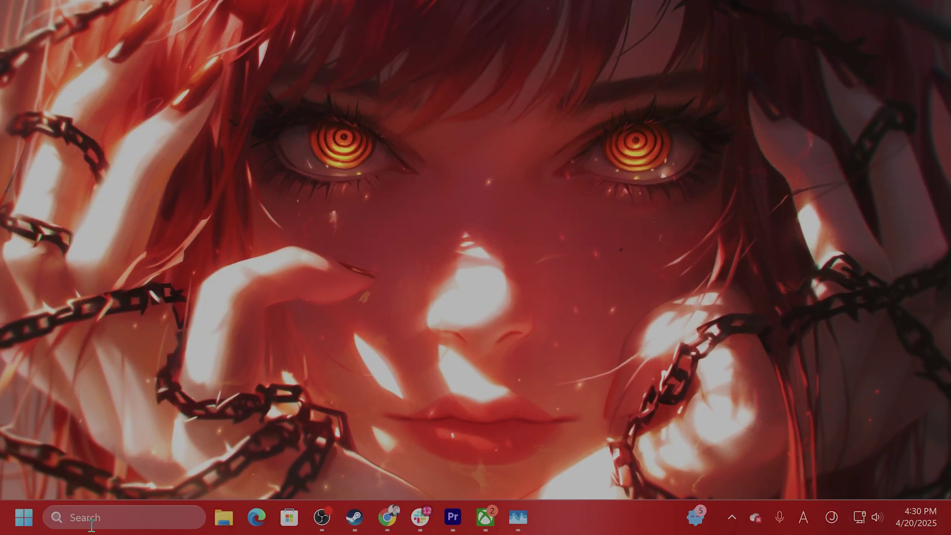
- Run Disk Cleanup on drive C: (1.33 GB reclaimable) and close it without cleaning
left_click(95, 518)
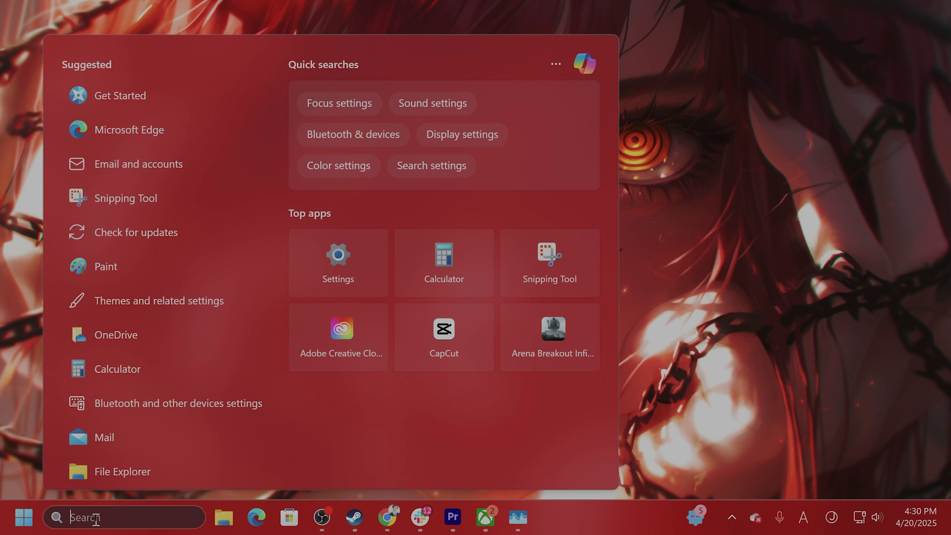
type("disk cleanup")
key("Return")
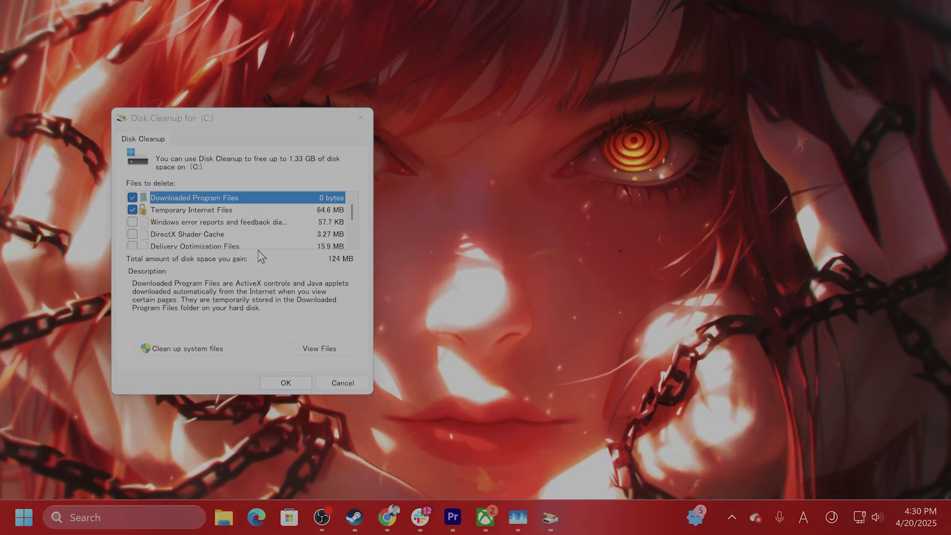
left_click_drag(357, 117, 429, 78)
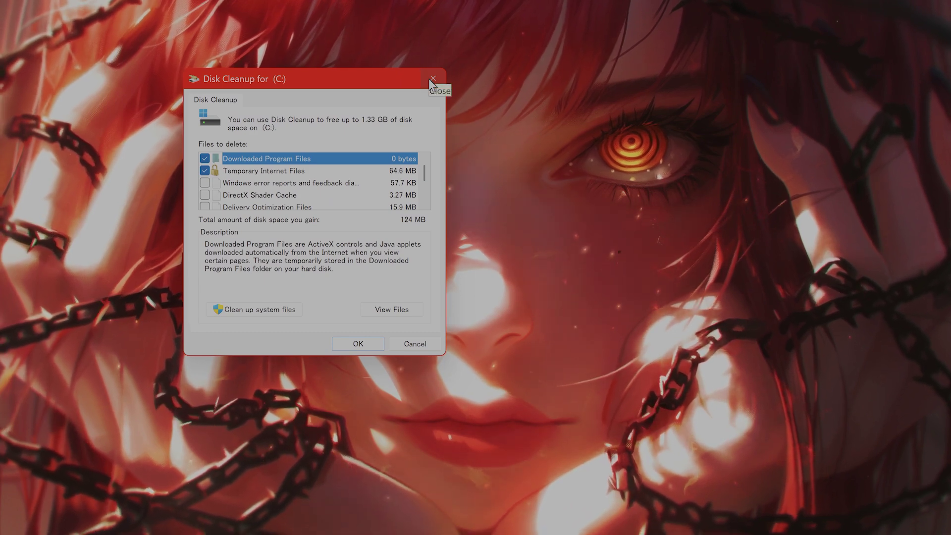
left_click(431, 80)
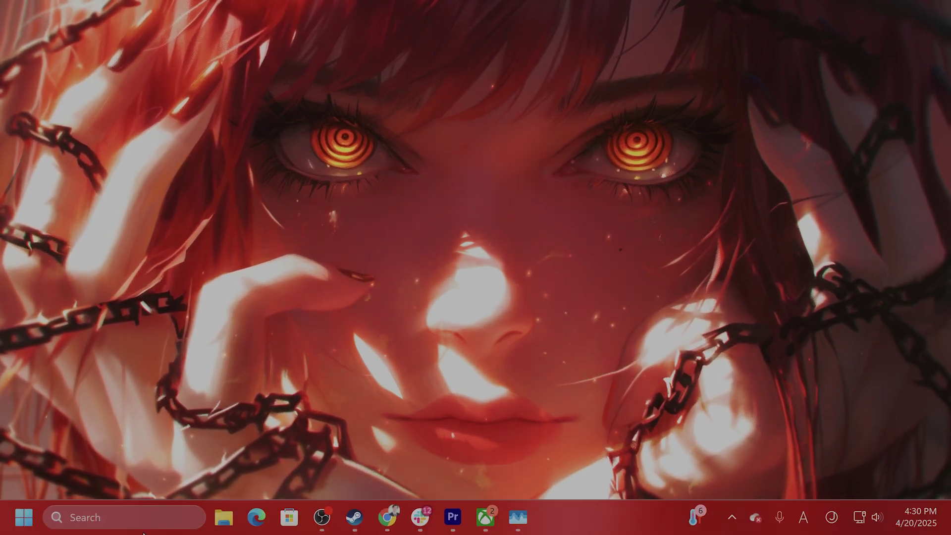
- Launch services.msc from the Run dialog to open the Services console
left_click(150, 517)
type("run")
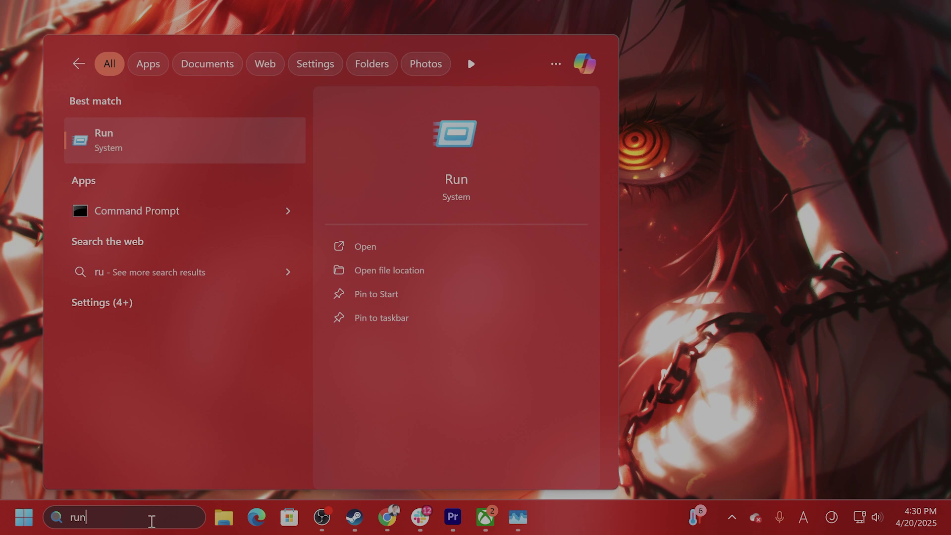
key("Return")
left_click_drag(194, 381, 475, 217)
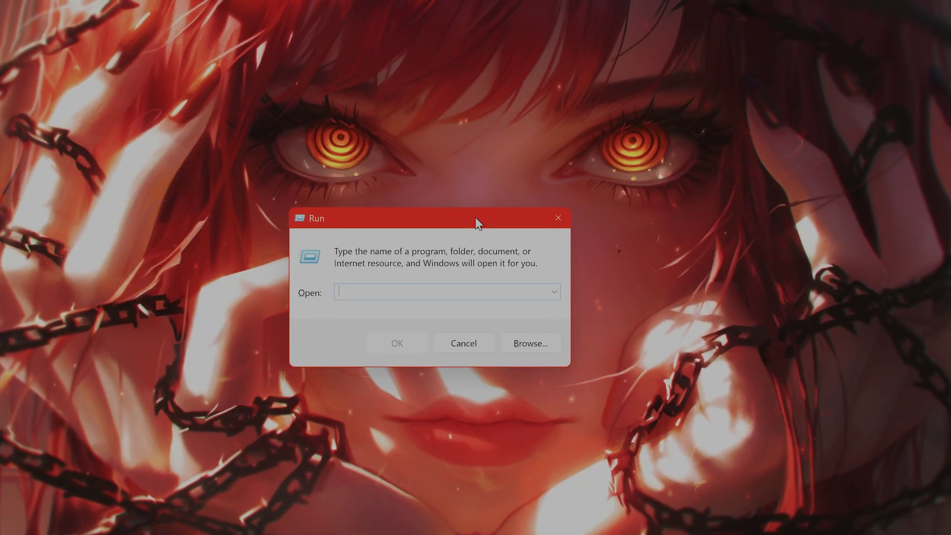
type("servi")
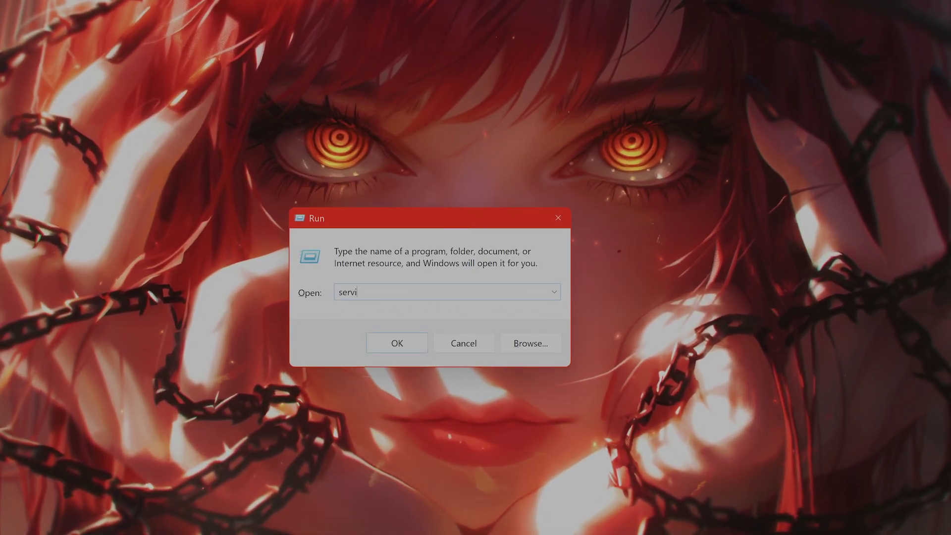
type("ces.msc")
key("Return")
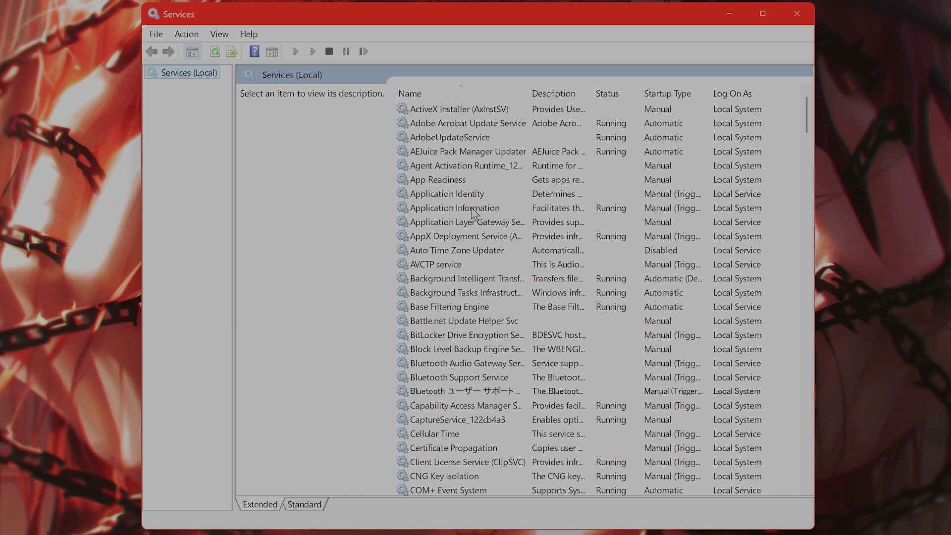
left_click(484, 154)
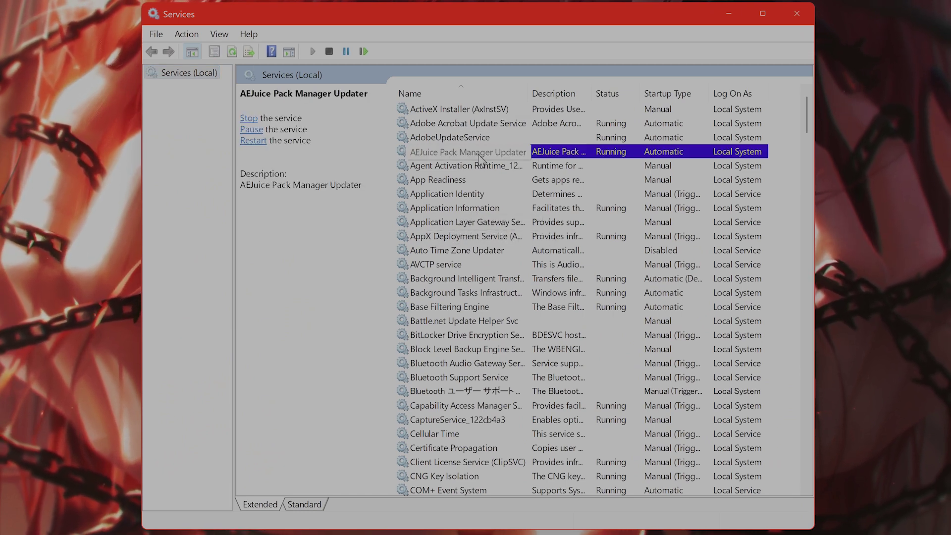
left_click(464, 167)
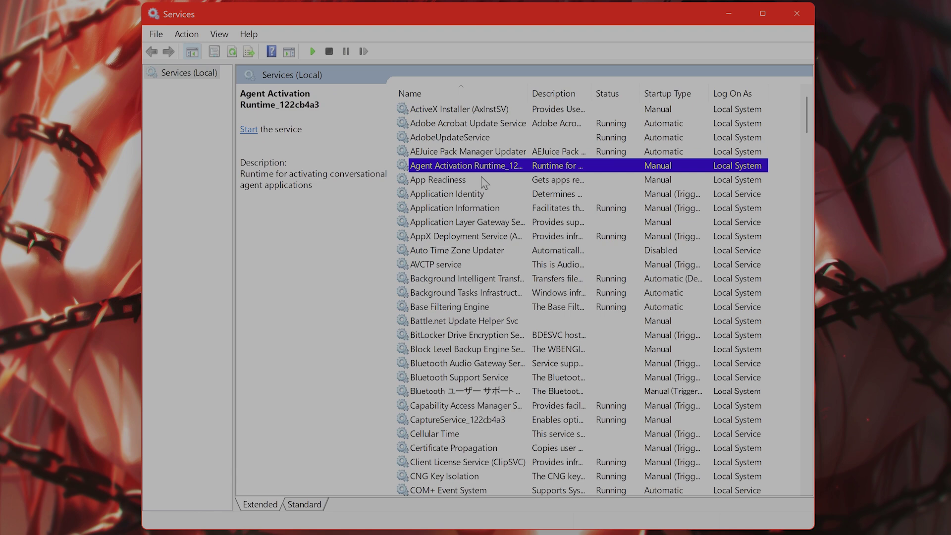
scroll(479, 180, "down", 1)
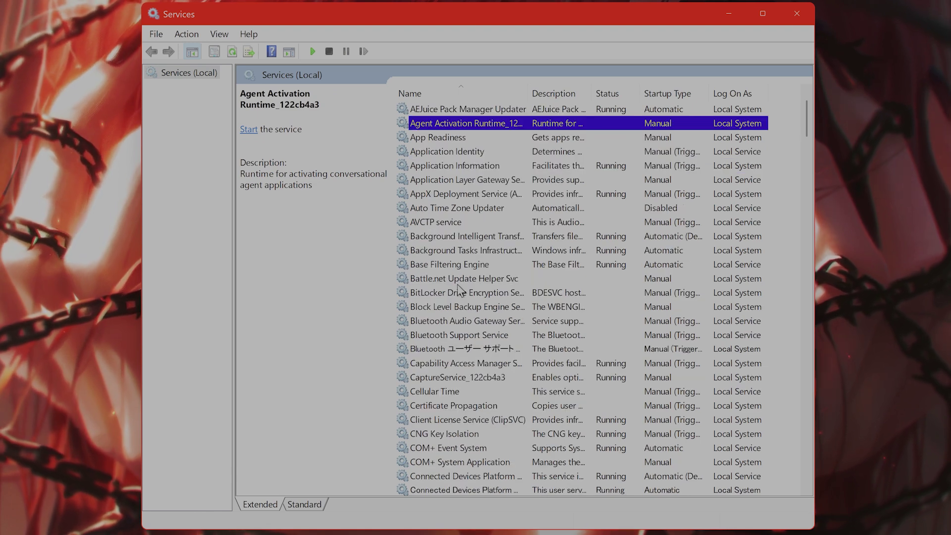
left_click(484, 238)
right_click(486, 239)
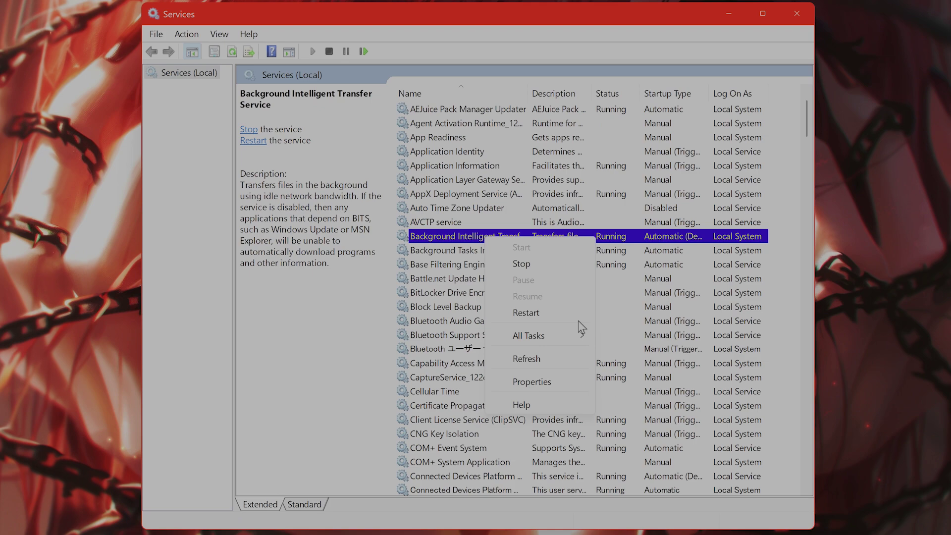
left_click(466, 242)
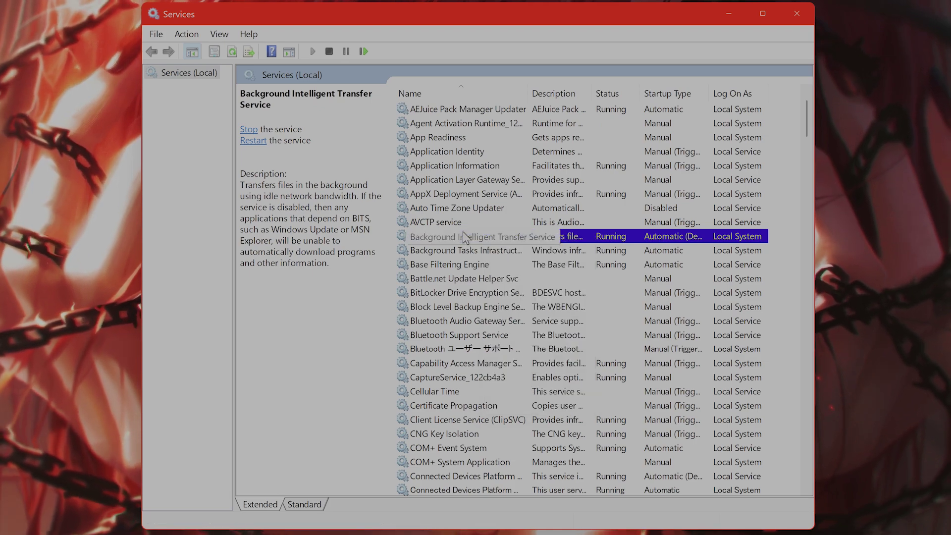
scroll(465, 236, "down", 6)
scroll(475, 275, "down", 6)
scroll(479, 290, "down", 7)
scroll(488, 315, "down", 7)
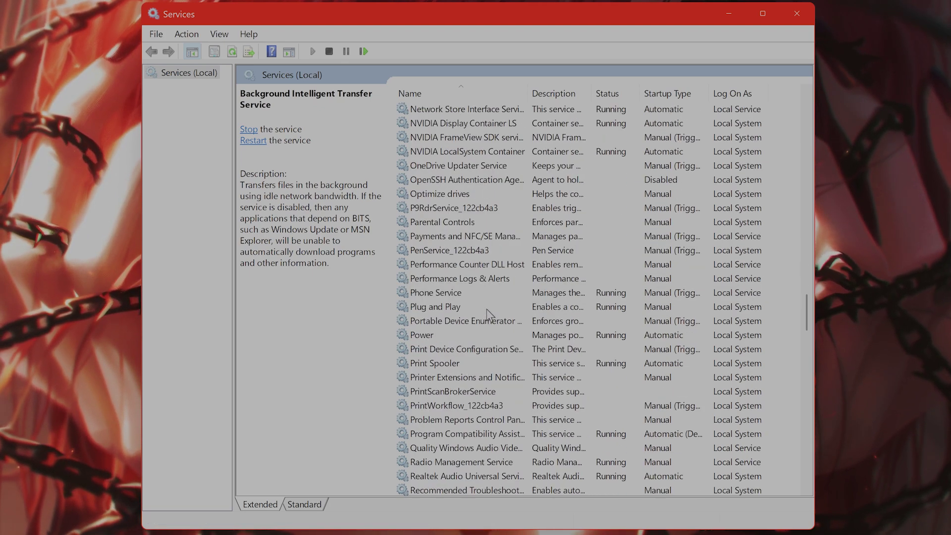
scroll(489, 315, "down", 8)
scroll(485, 319, "down", 8)
scroll(485, 321, "down", 2)
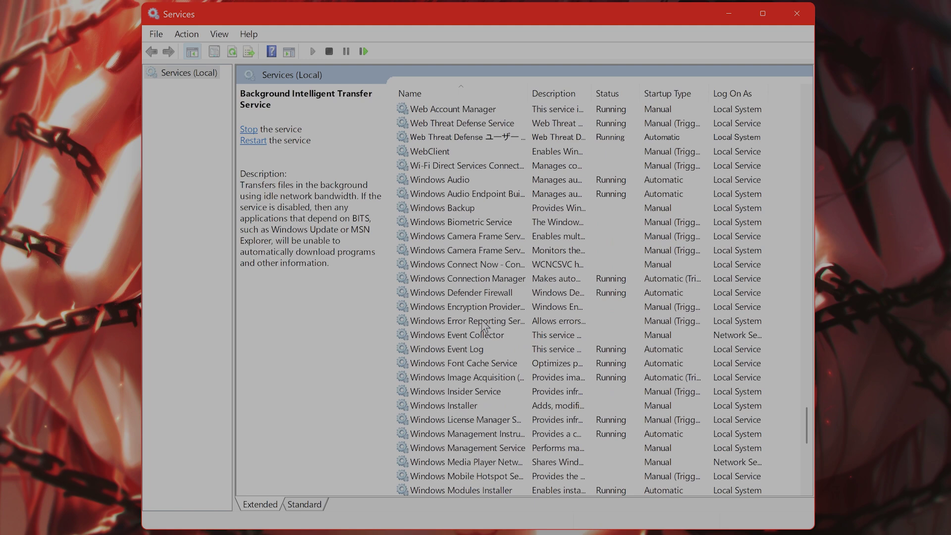
scroll(509, 427, "down", 3)
scroll(506, 437, "down", 1)
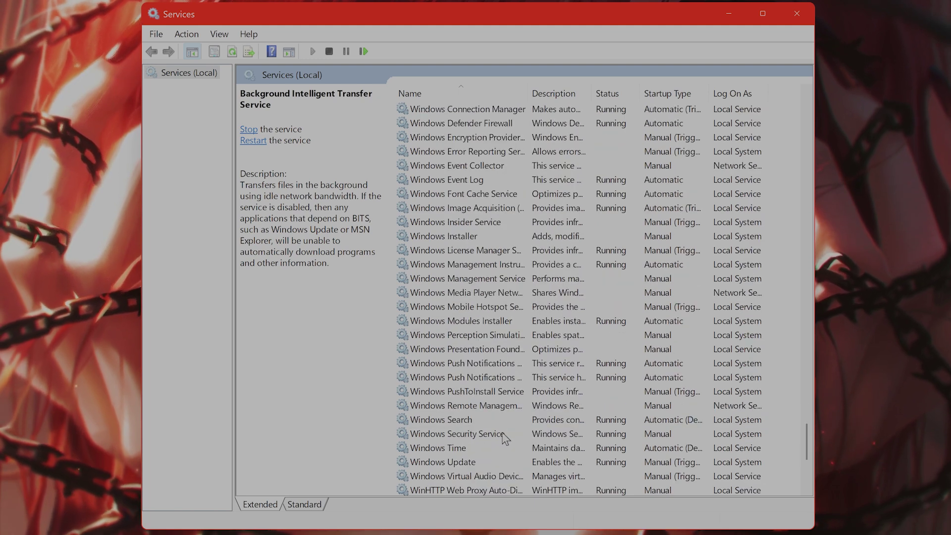
left_click(472, 463)
right_click(472, 462)
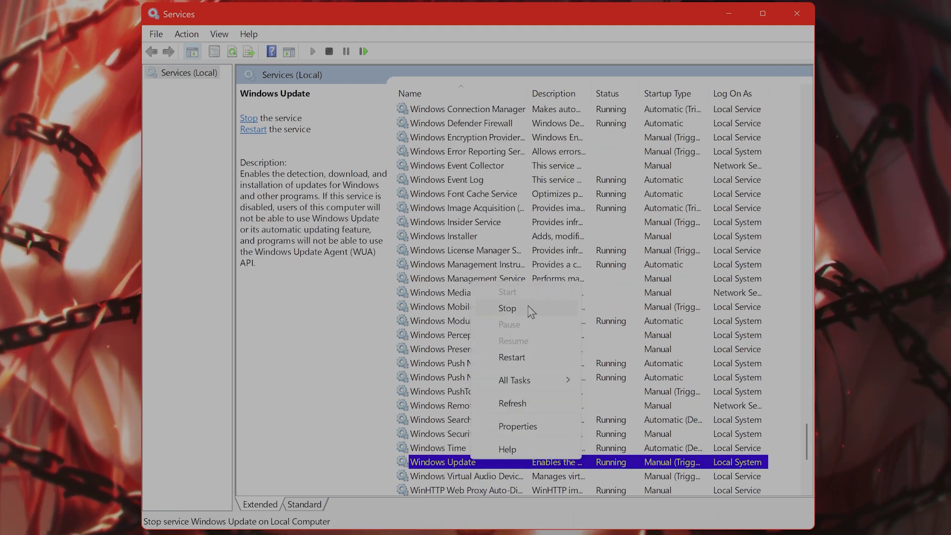
left_click(447, 363)
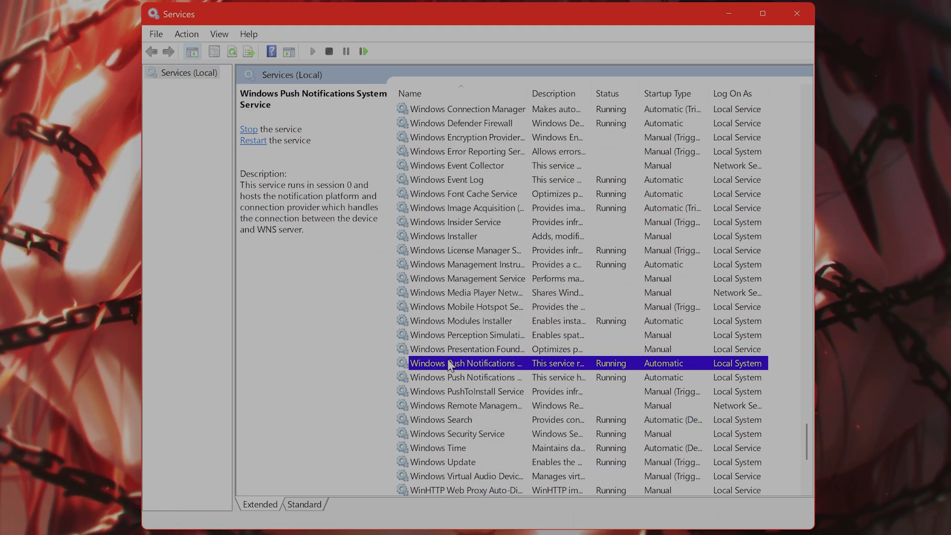
right_click(460, 464)
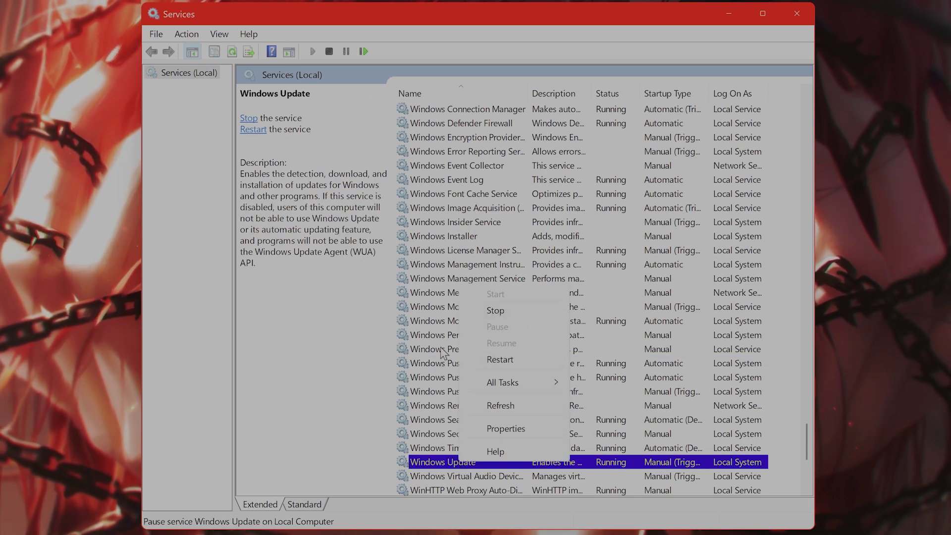
left_click(449, 165)
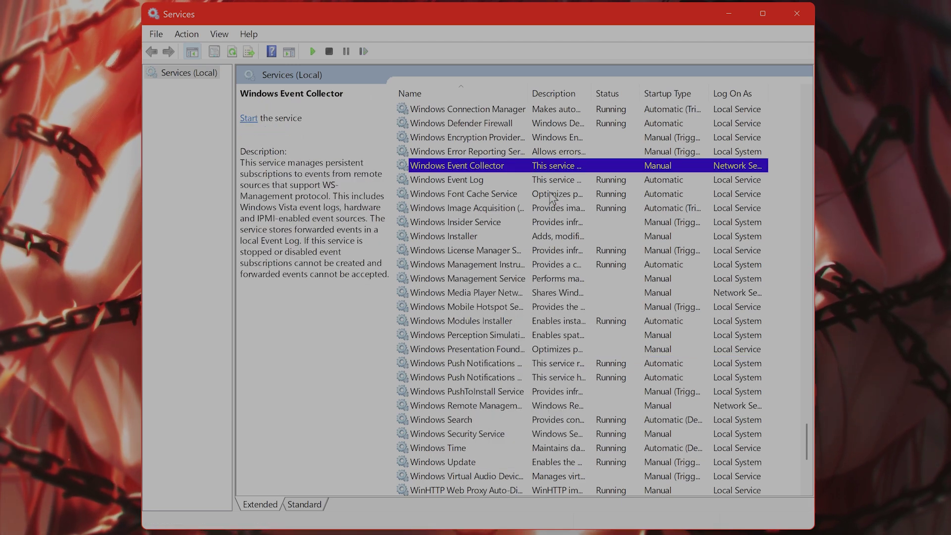
scroll(570, 335, "up", 10)
scroll(569, 335, "up", 12)
scroll(570, 334, "up", 5)
scroll(570, 334, "up", 8)
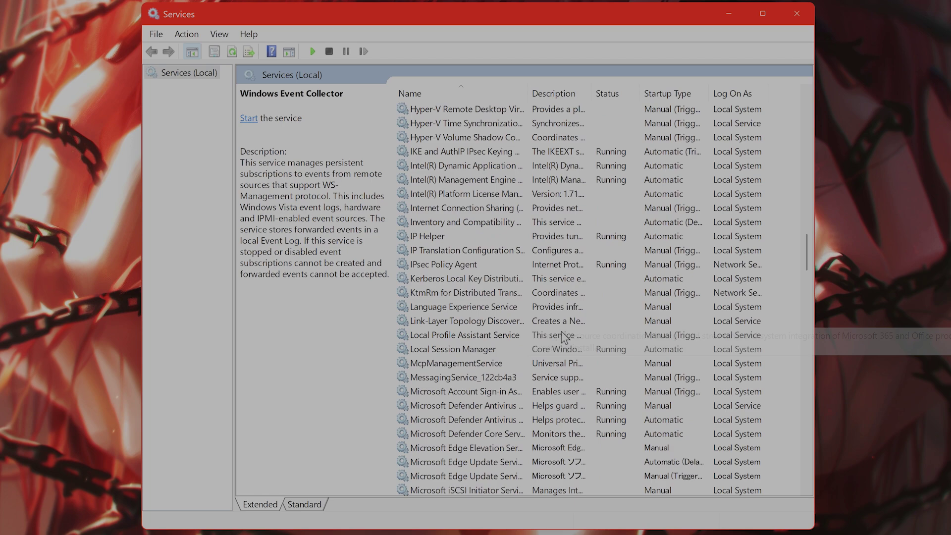
scroll(565, 337, "up", 7)
scroll(557, 340, "up", 7)
scroll(552, 344, "up", 7)
scroll(552, 345, "up", 4)
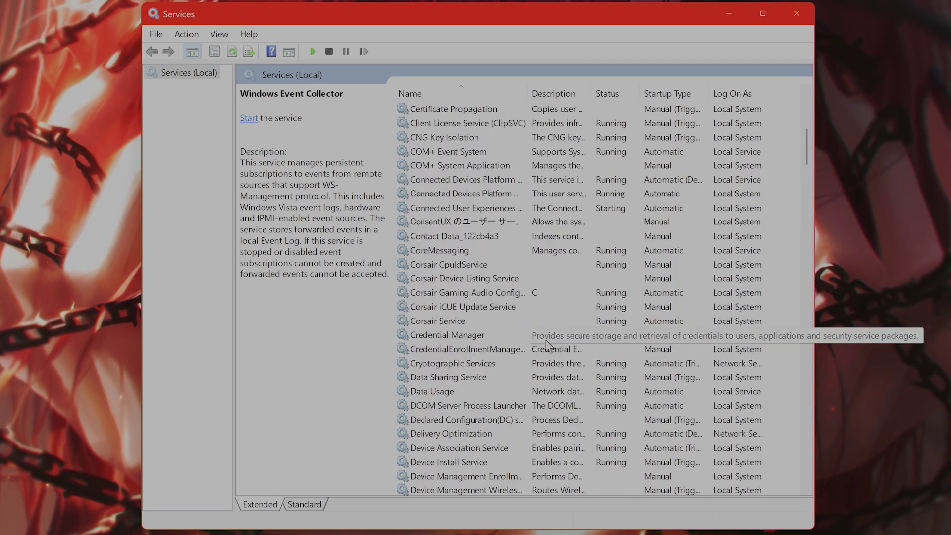
left_click(455, 366)
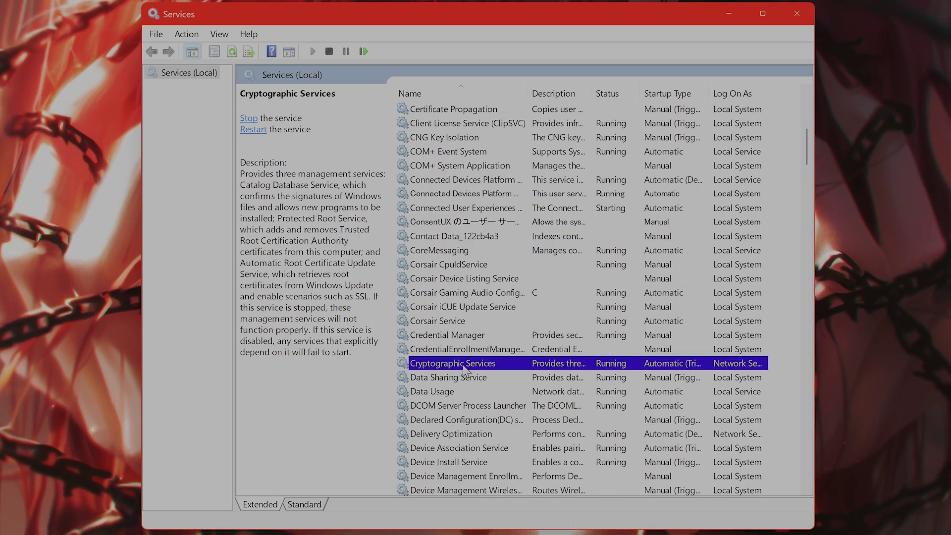
right_click(462, 364)
left_click(632, 213)
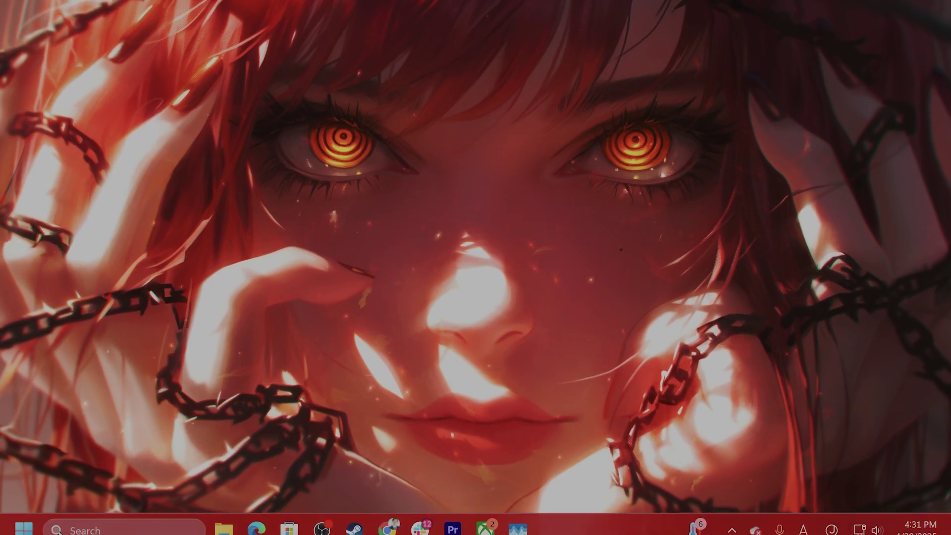
- Reopen Settings, confirm Windows Update reports up to date, and close it
key("super")
type("settings")
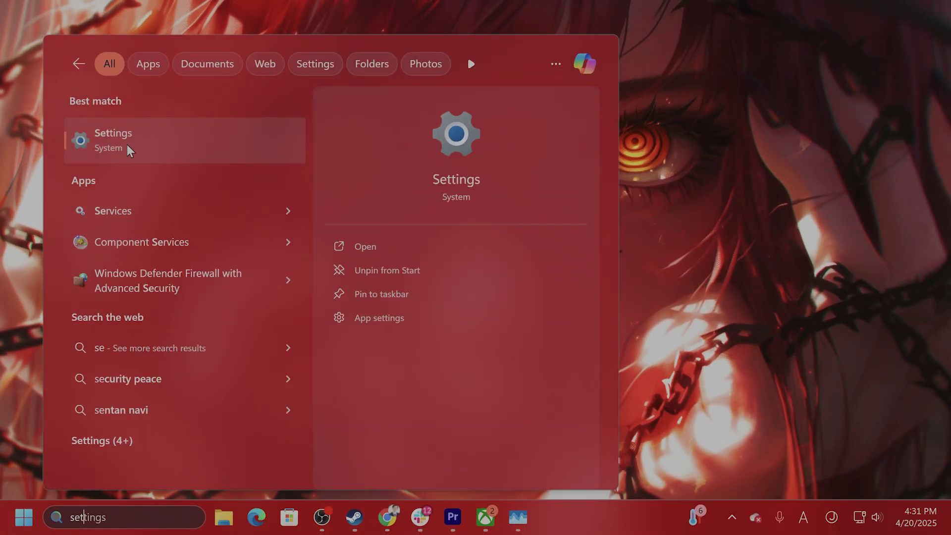
left_click(127, 145)
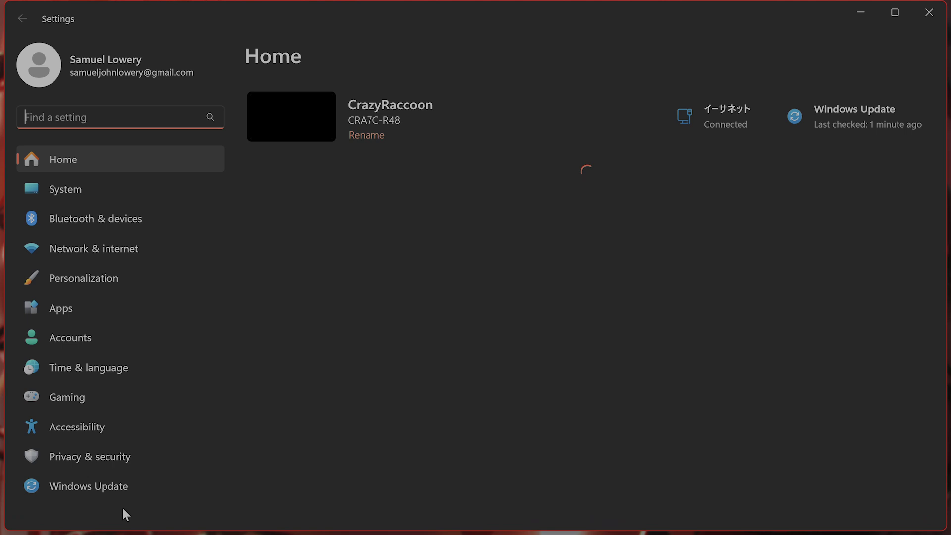
left_click(836, 115)
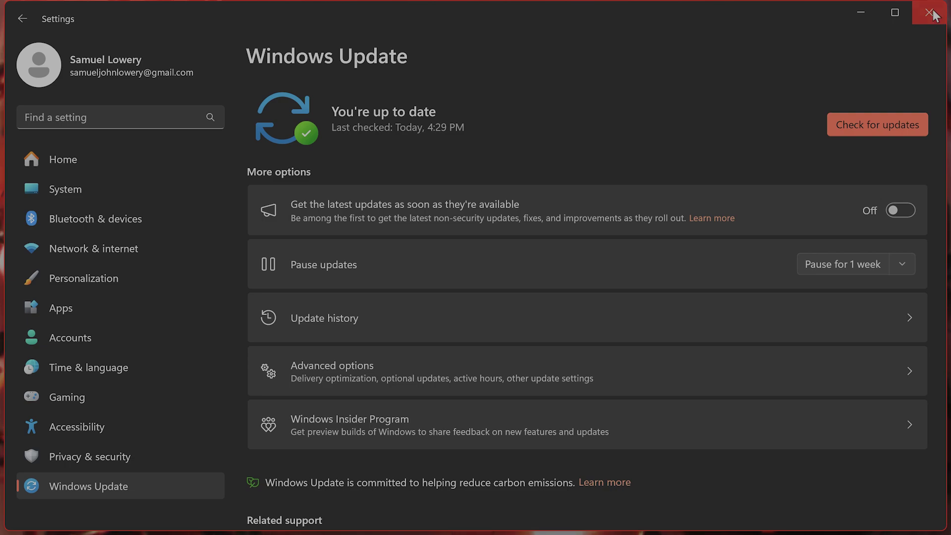
left_click(931, 13)
- Start sfc /scannow in a Command Prompt running as administrator
mouse_move(475, 532)
left_click(158, 518)
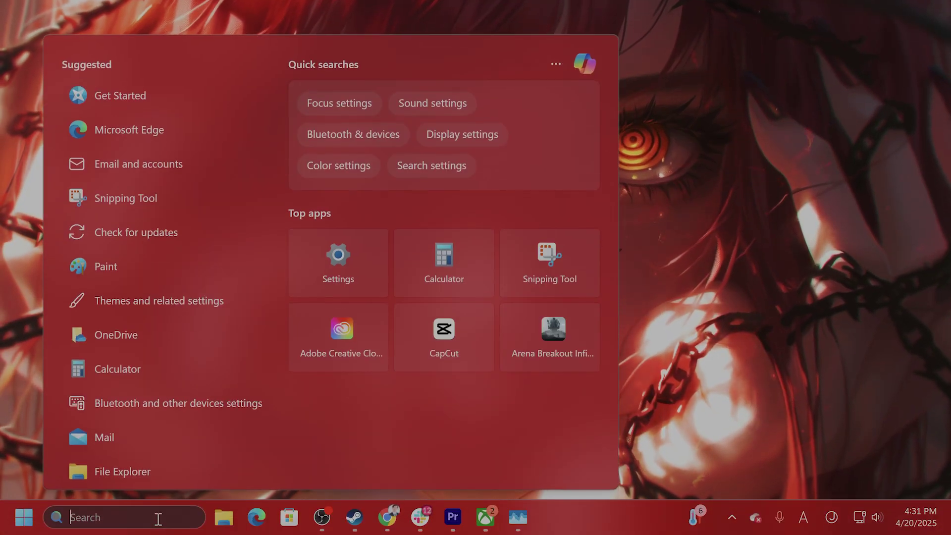
type("cmd")
right_click(196, 128)
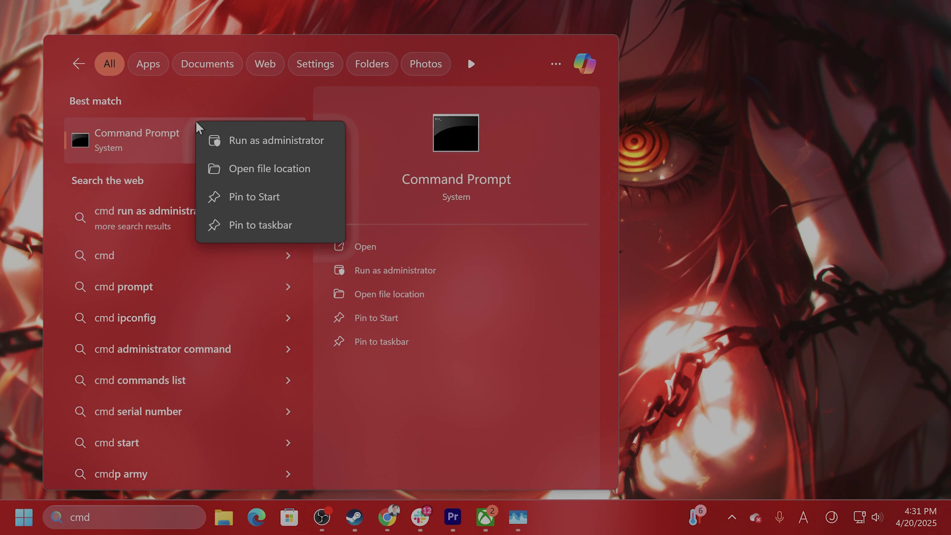
left_click(223, 141)
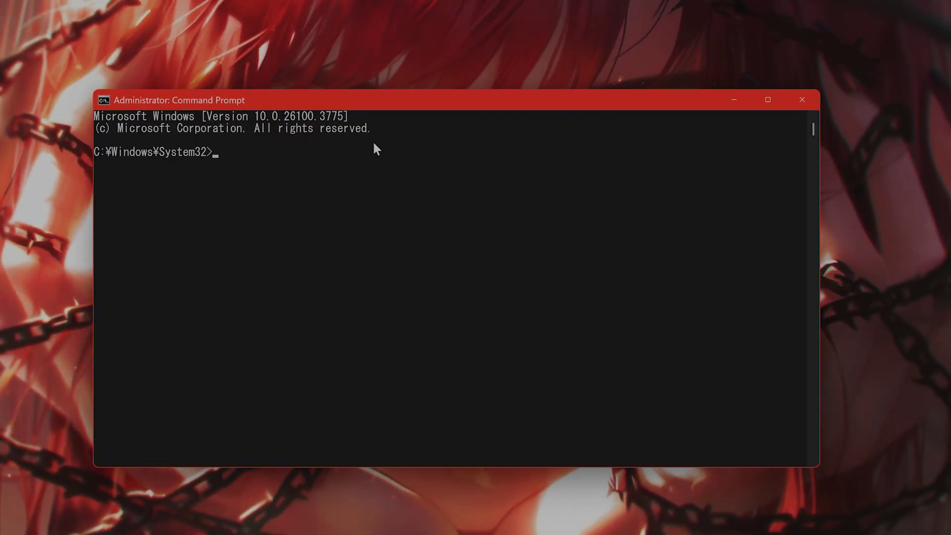
left_click_drag(371, 97, 368, 77)
type("sf")
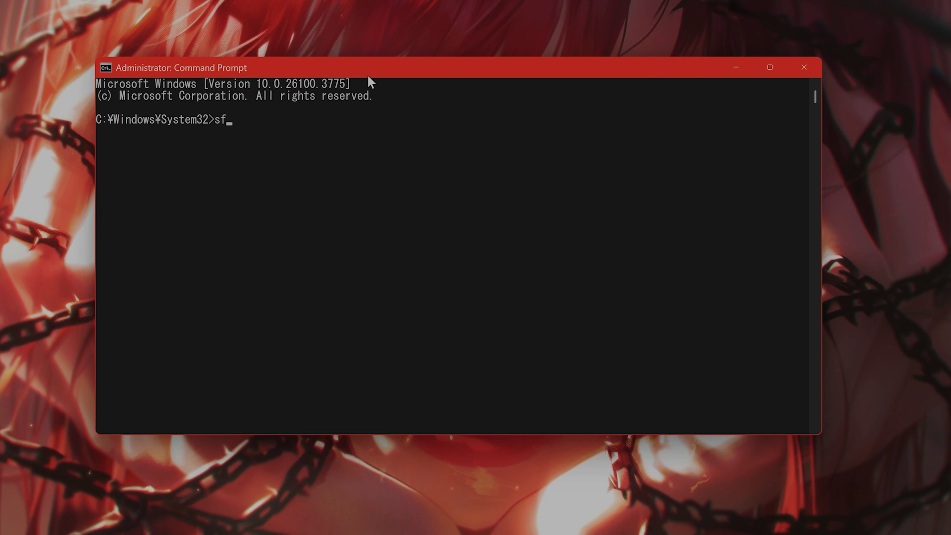
type("c /scannow")
key("Return")
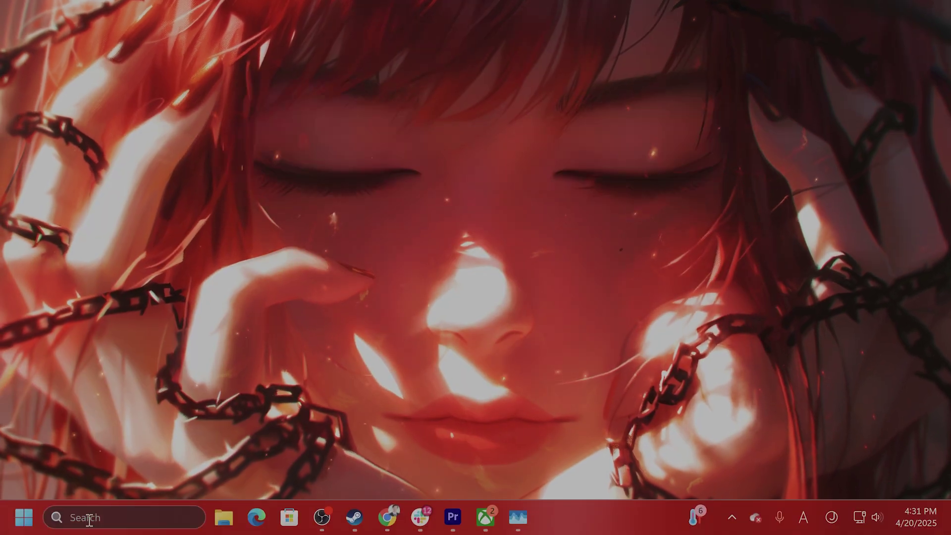
- Open a fresh administrator Command Prompt for DISM /online /cleanup-image /restorehealth
left_click(89, 516)
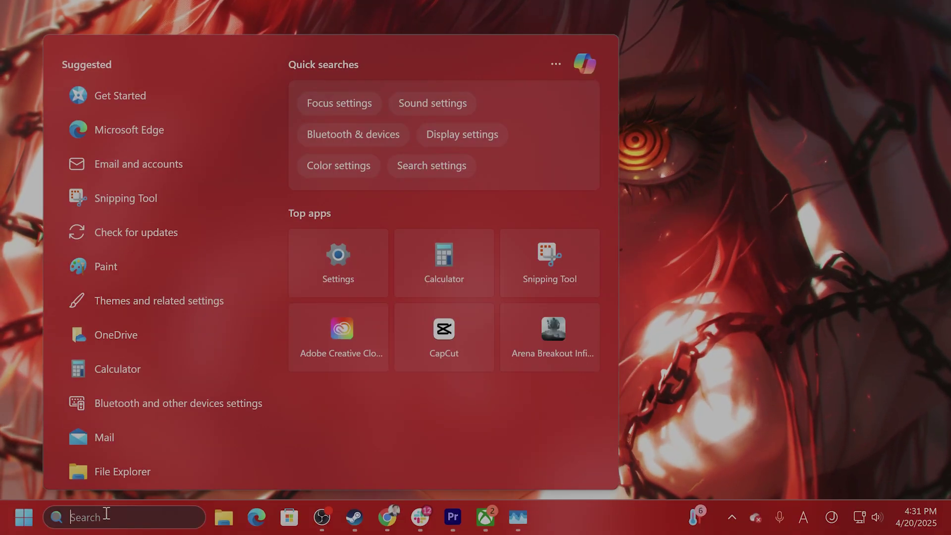
type("cmd")
right_click(164, 142)
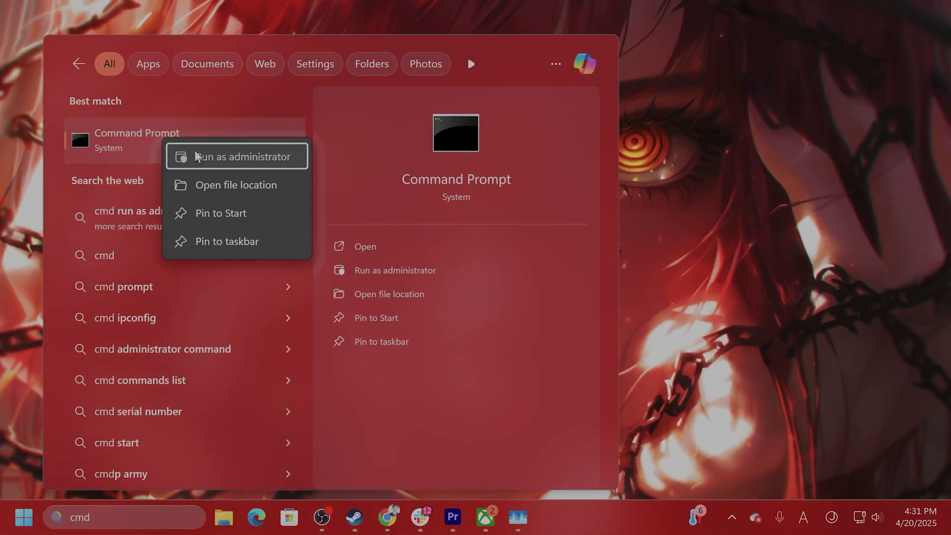
left_click(182, 154)
type("DISM /online")
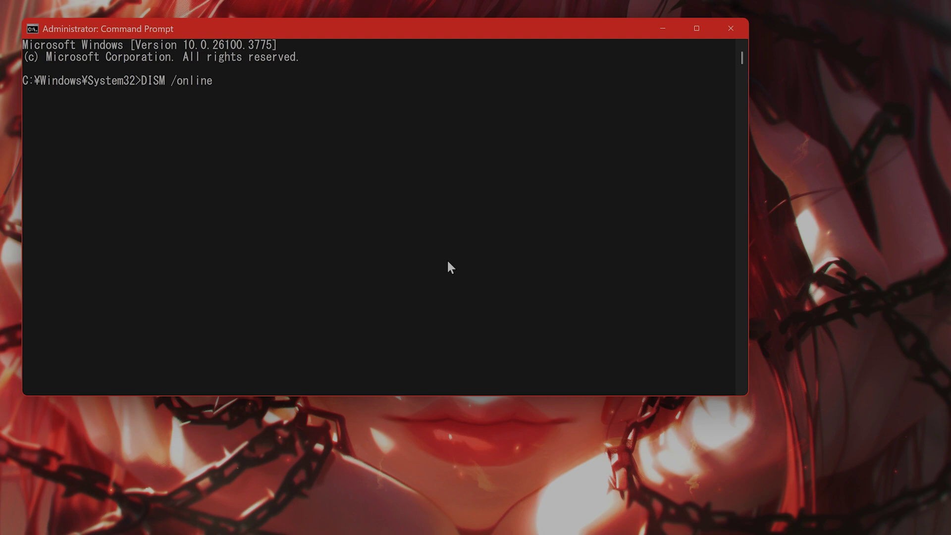
type("/cleanup-imag")
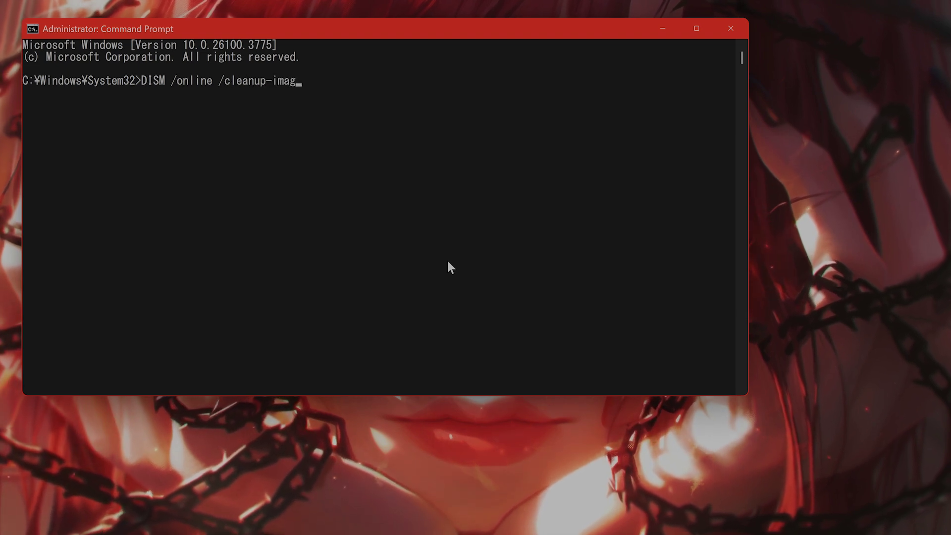
type("e /resto")
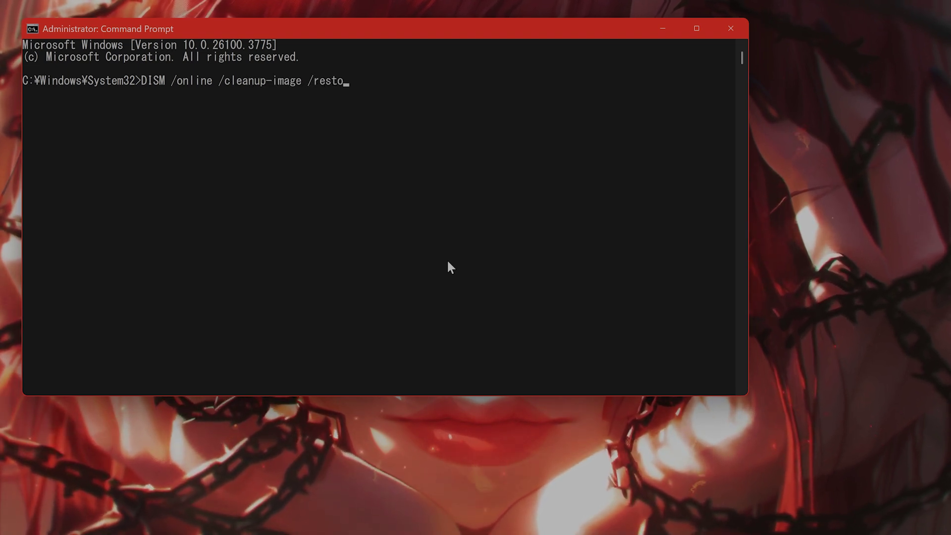
type("rehealth")
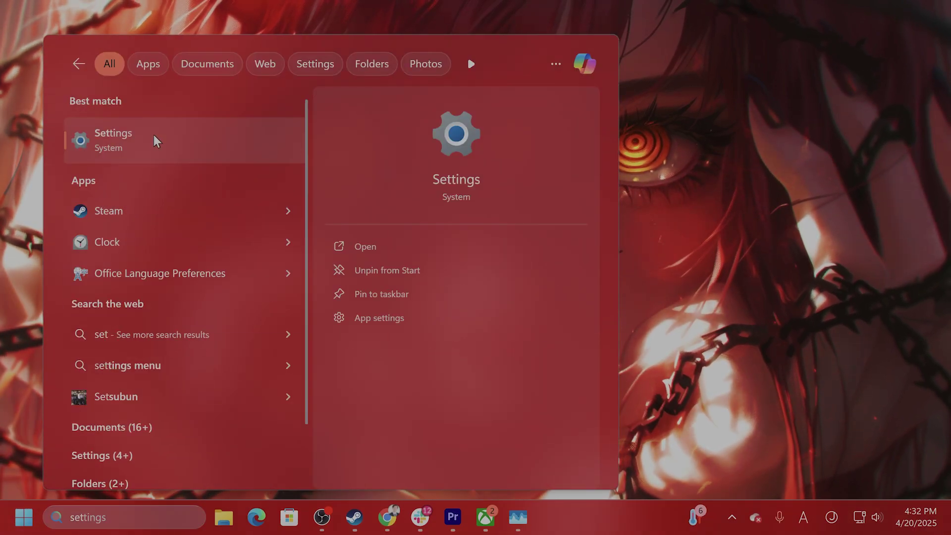
- Relaunch Settings and check the Windows Update page again
left_click(154, 134)
left_click(71, 484)
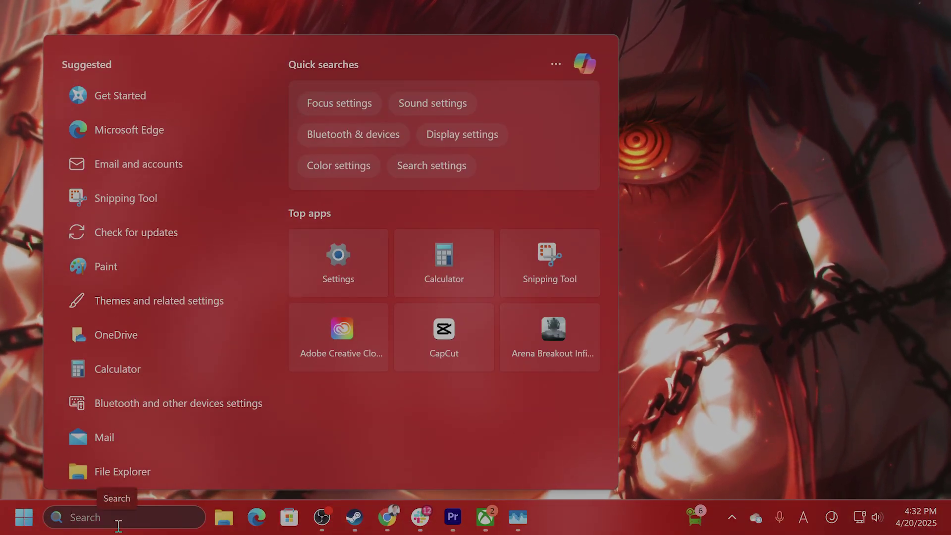
type("run")
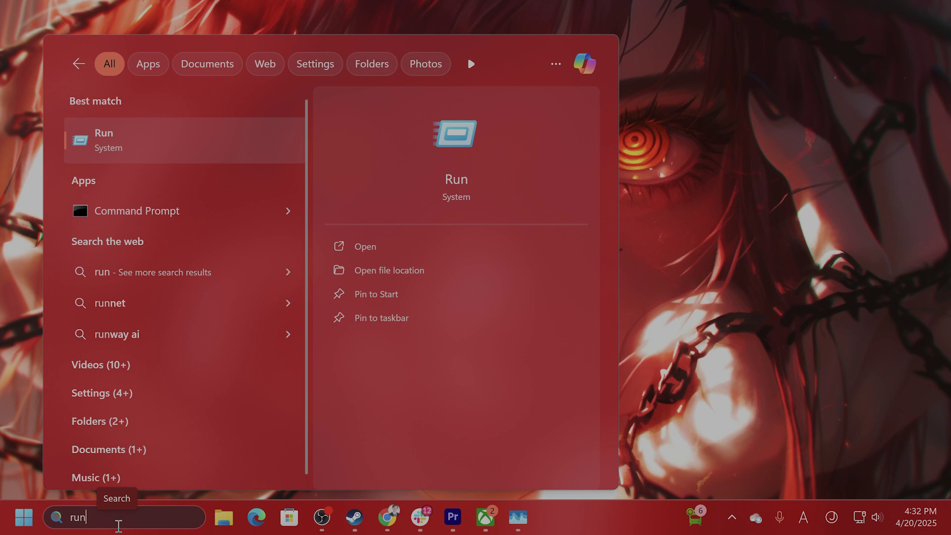
- Launch System Configuration by running msconfig from the Run dialog
key("Return")
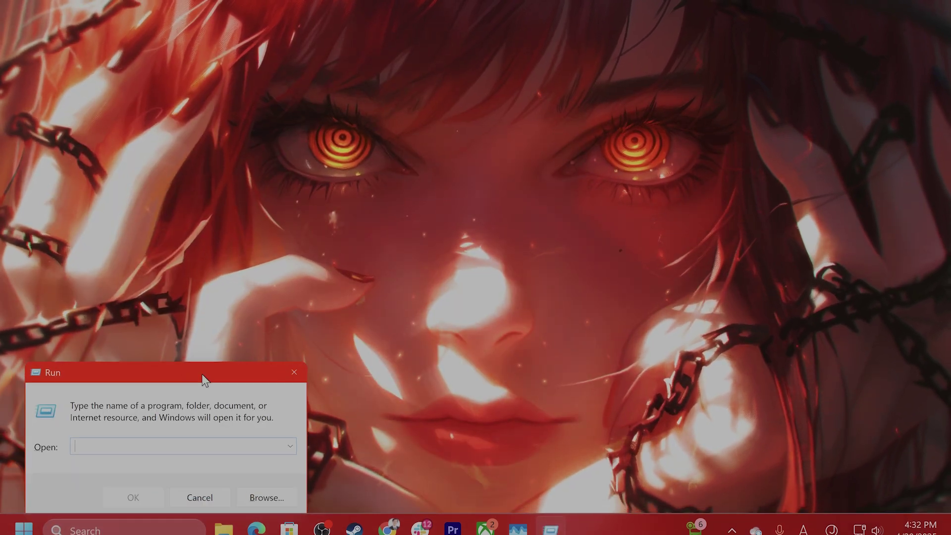
left_click_drag(202, 380, 451, 256)
type("m")
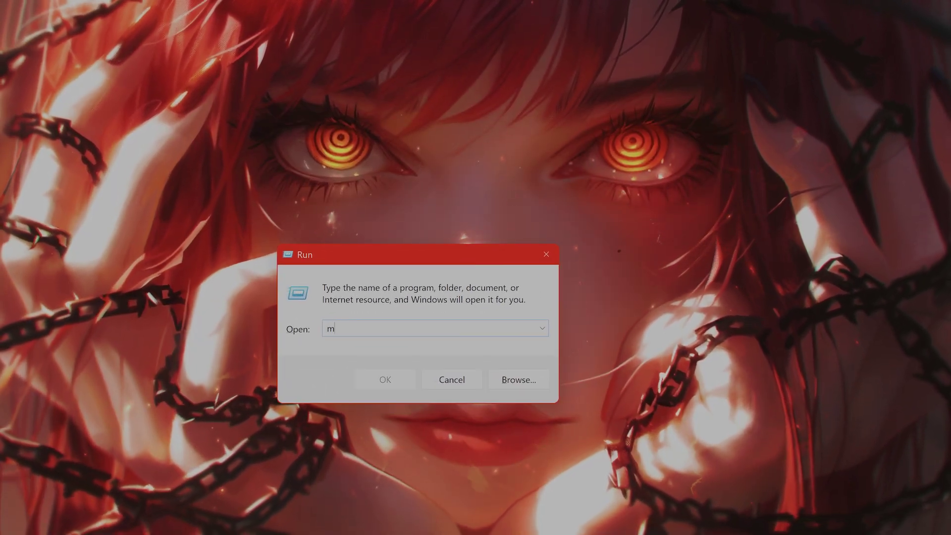
type("sconfig")
key("Return")
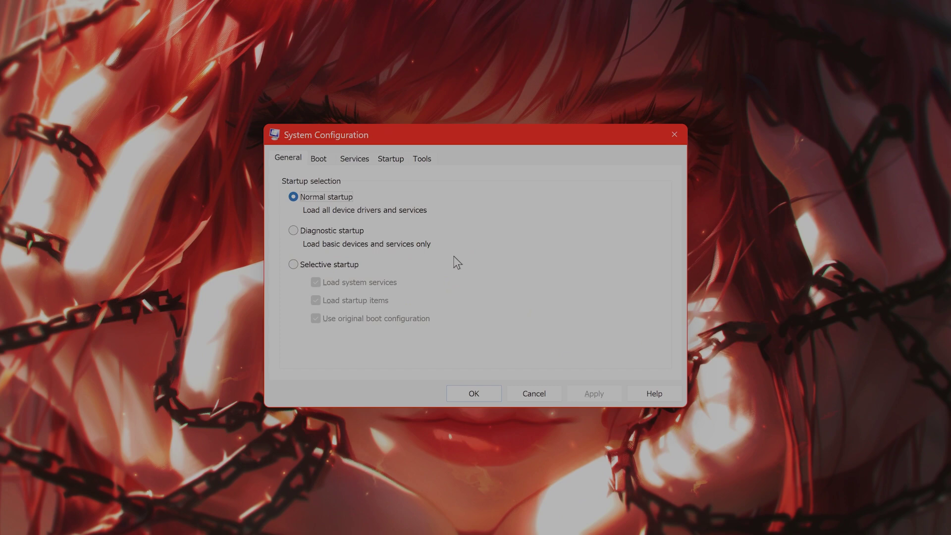
- Toggle Hide all Microsoft services, then open Task Manager's Startup apps list
left_click(360, 161)
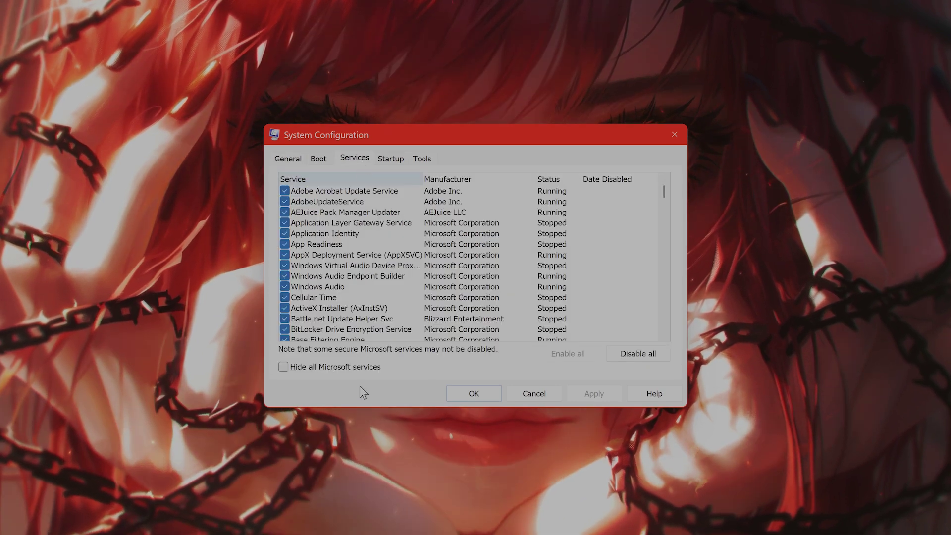
left_click(341, 367)
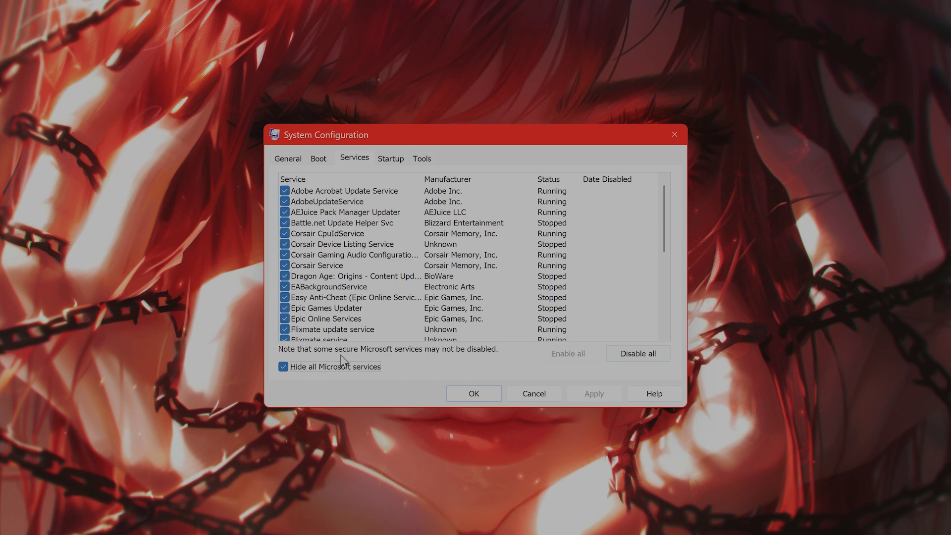
left_click(284, 366)
left_click(391, 159)
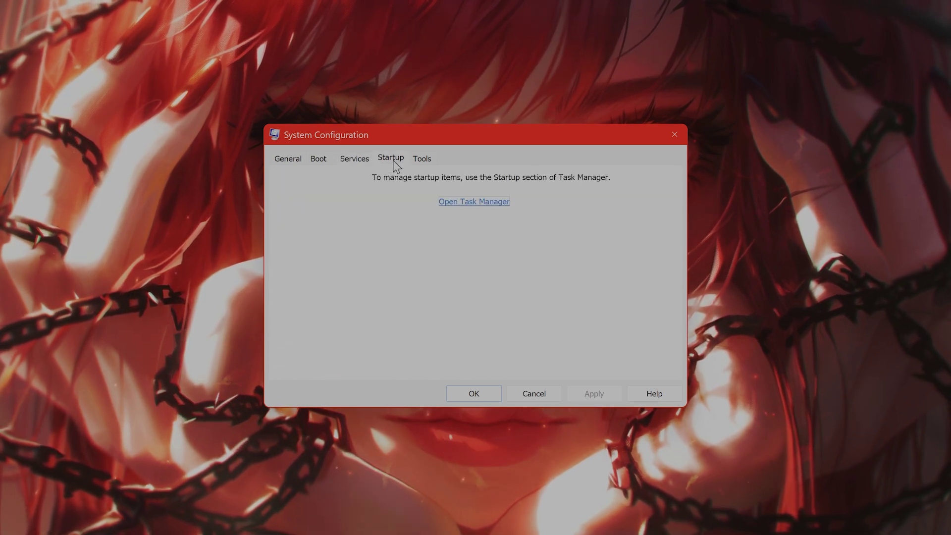
left_click(455, 205)
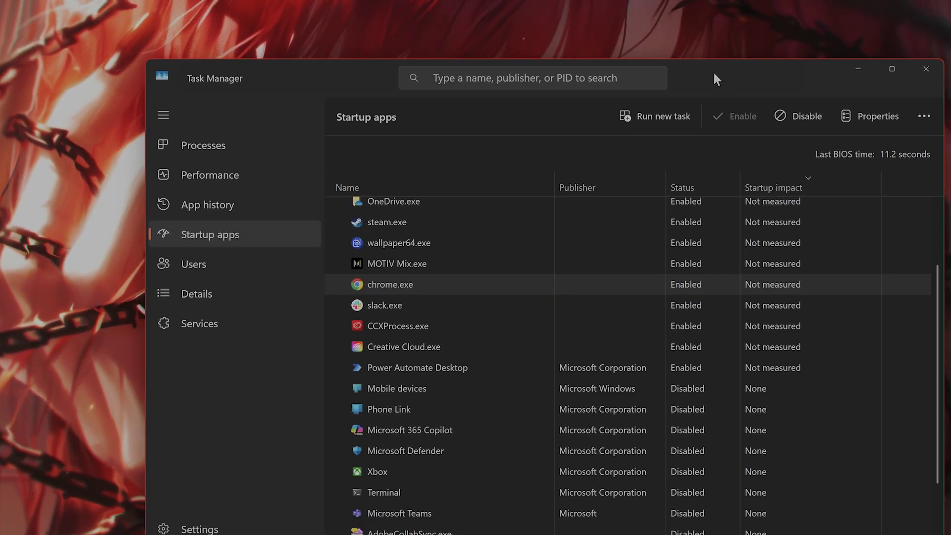
- Leave the MOTIV Mix.exe startup entry unchanged, check Windows Update, then close Settings and Task Manager
left_click_drag(713, 72, 606, 20)
right_click(362, 209)
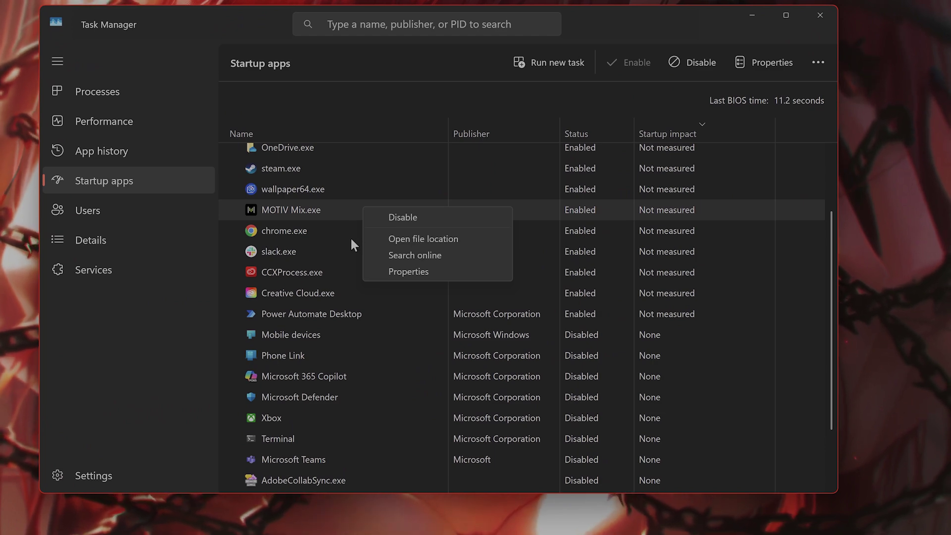
mouse_move(475, 517)
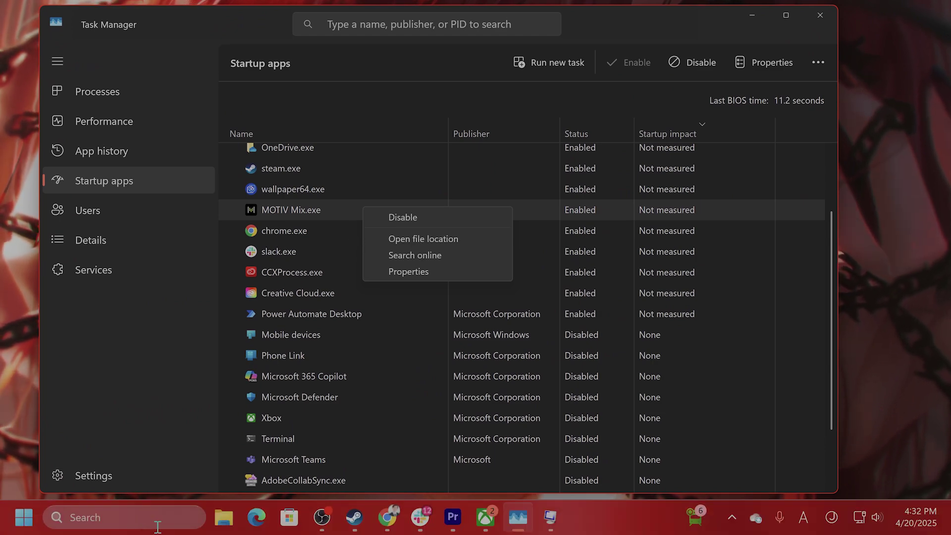
left_click(133, 512)
type("settings")
key("Return")
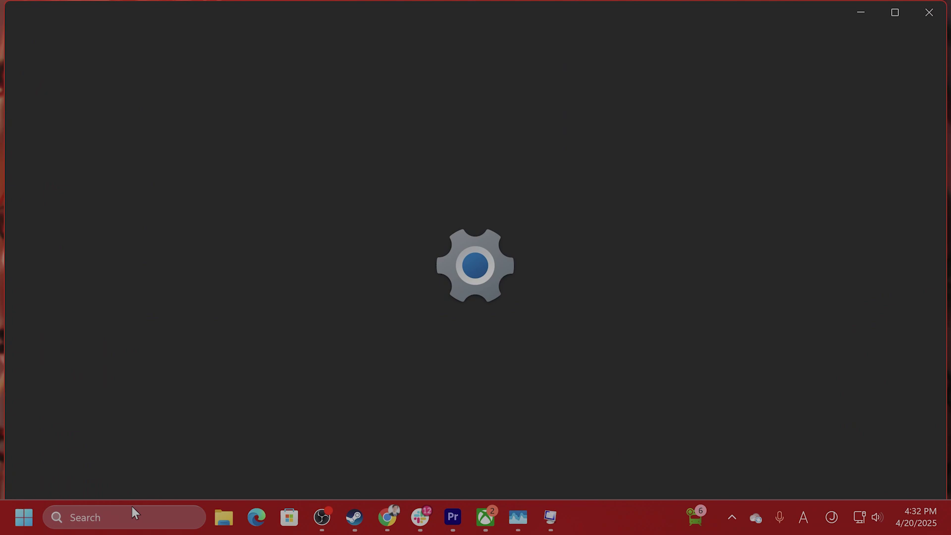
left_click(82, 485)
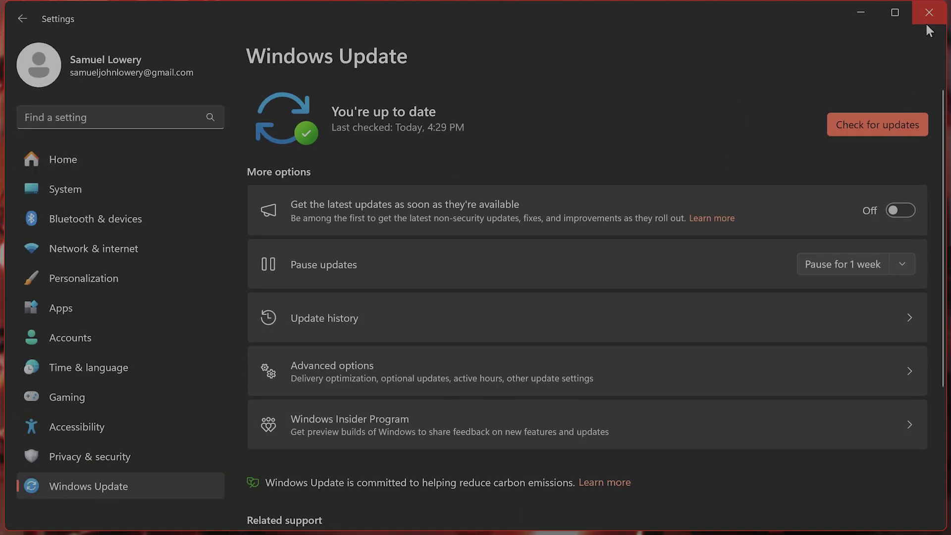
left_click(927, 16)
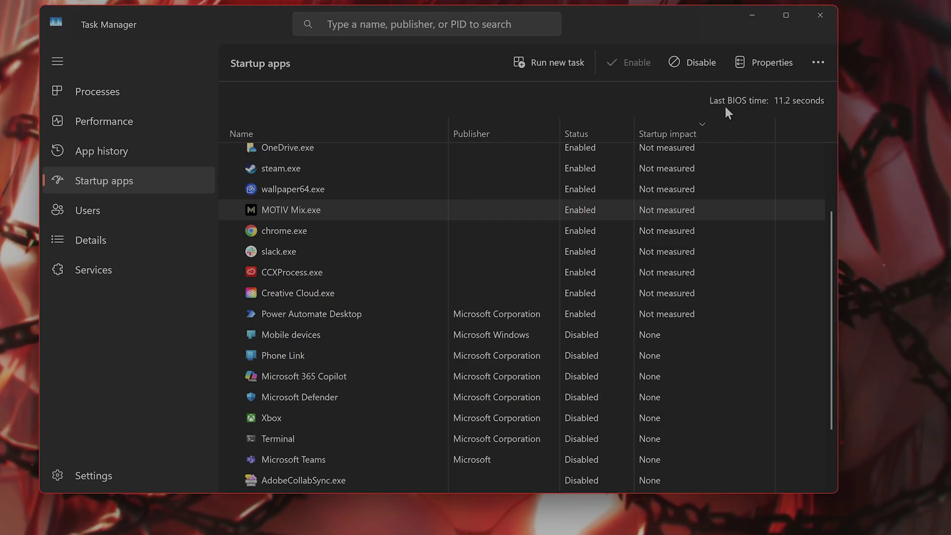
left_click(753, 15)
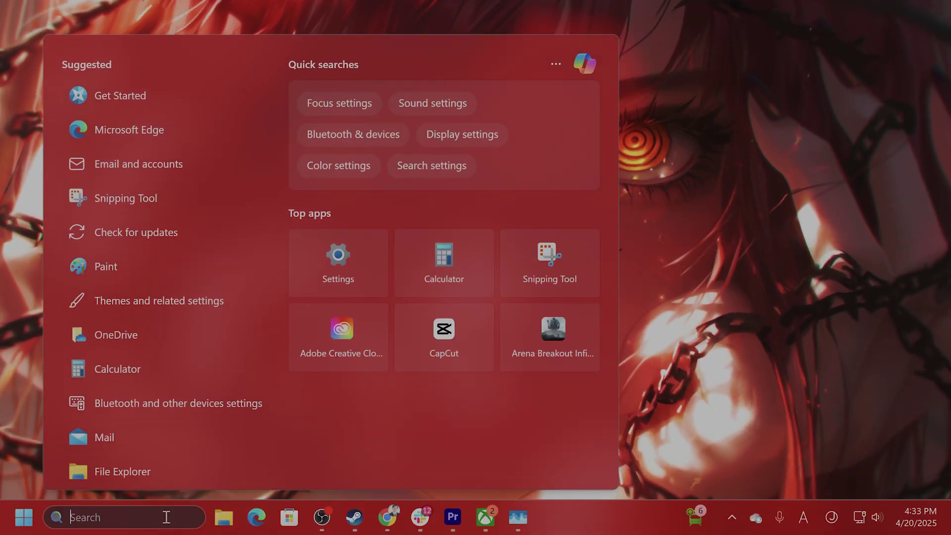
type("set")
- Relaunch Settings from Windows search and go to the Windows Update page
key("Return")
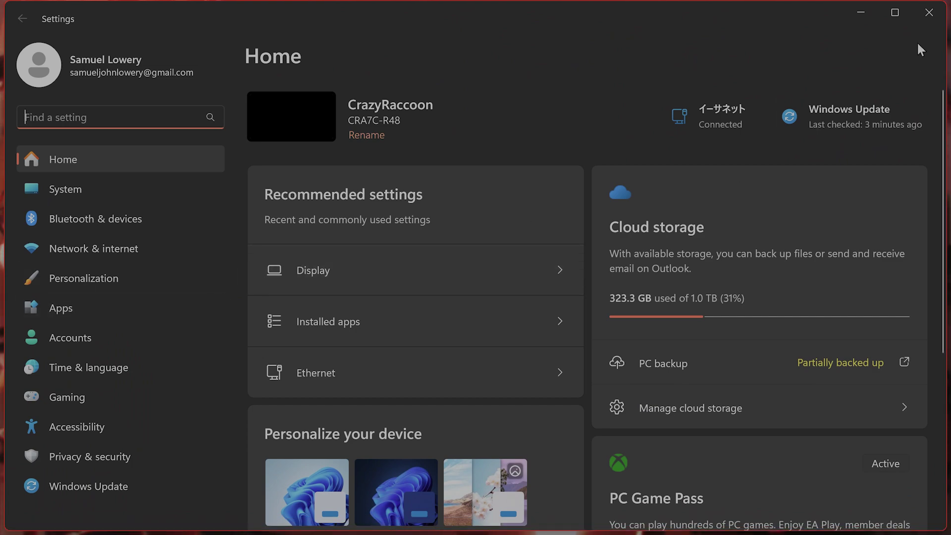
left_click(929, 12)
left_click(107, 512)
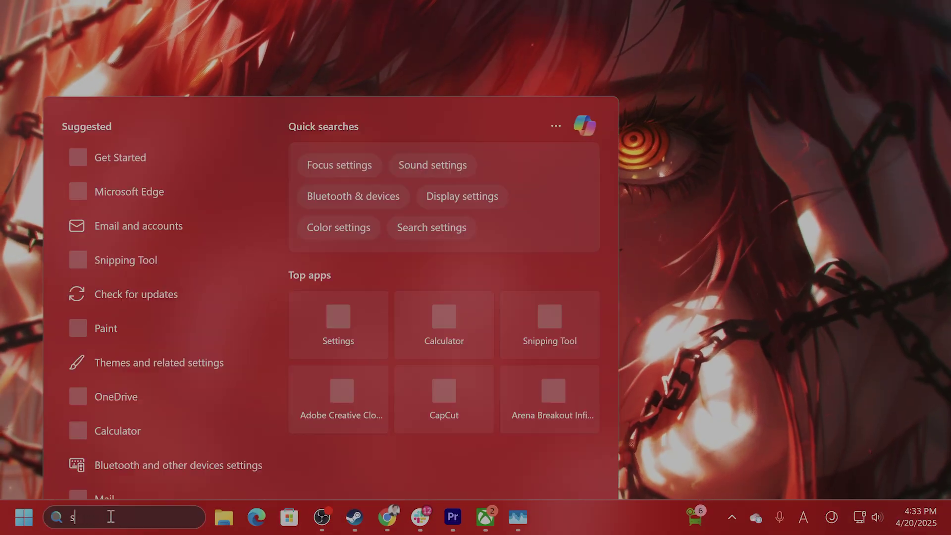
type("se")
left_click(141, 128)
left_click(112, 483)
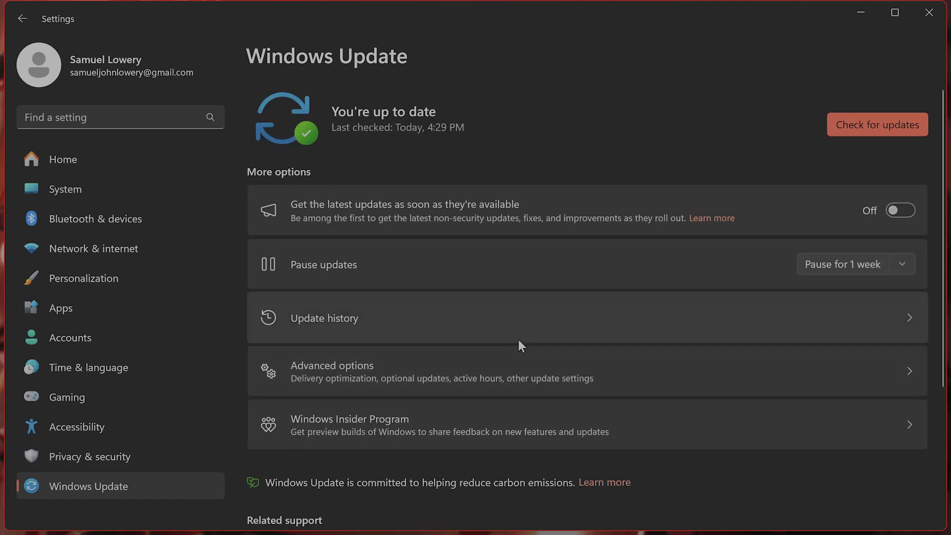
- Review the Windows Update history, then go to Advanced options
left_click(518, 338)
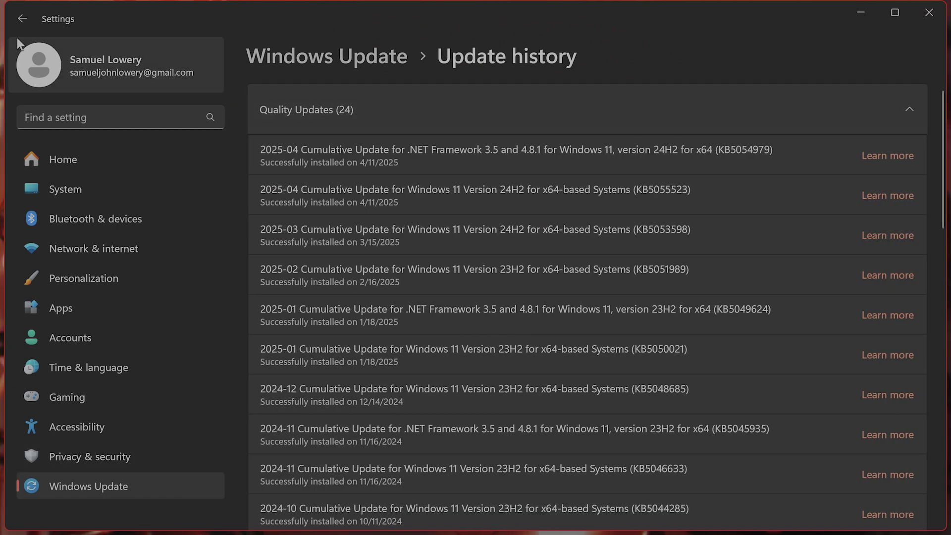
left_click(22, 18)
left_click(548, 369)
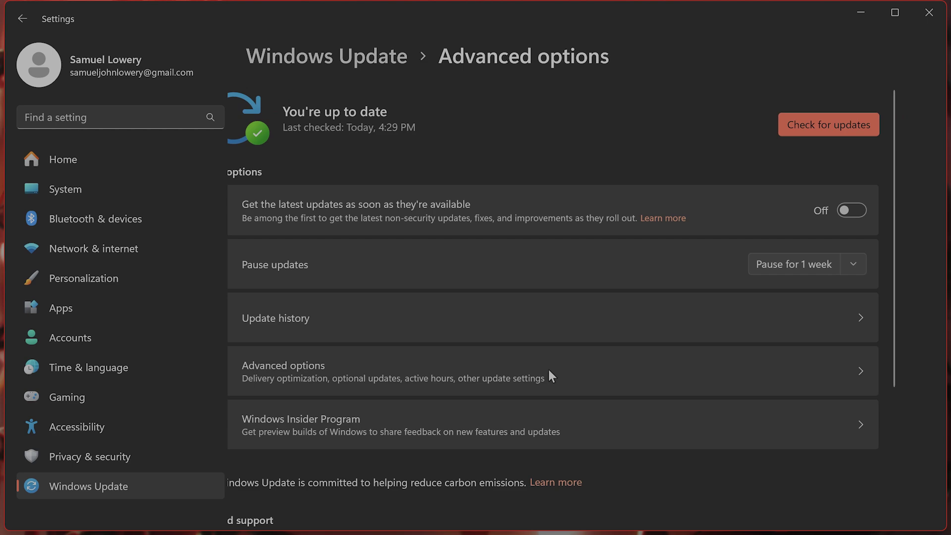
scroll(550, 373, "down", 5)
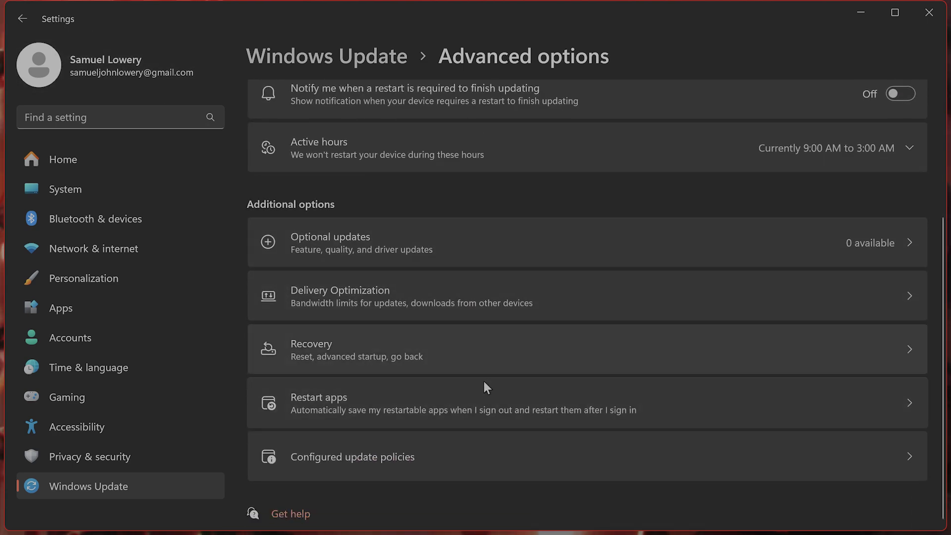
- Go to Recovery and preview the Reset this PC options, cancelling without resetting
left_click(475, 357)
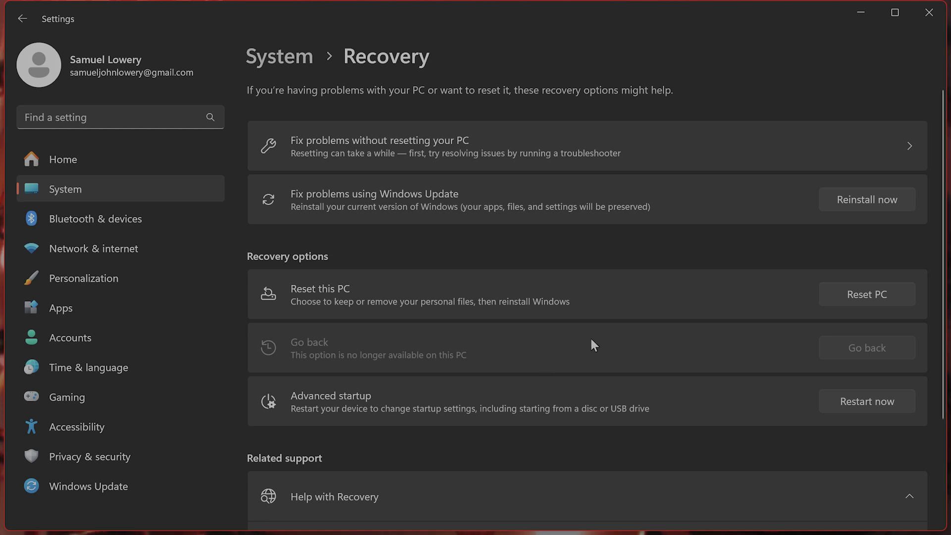
left_click(850, 298)
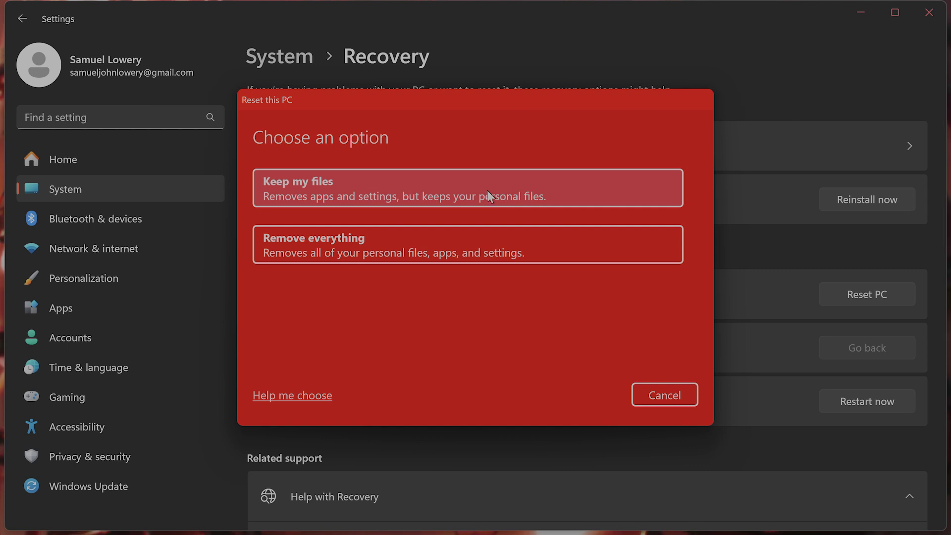
left_click(673, 397)
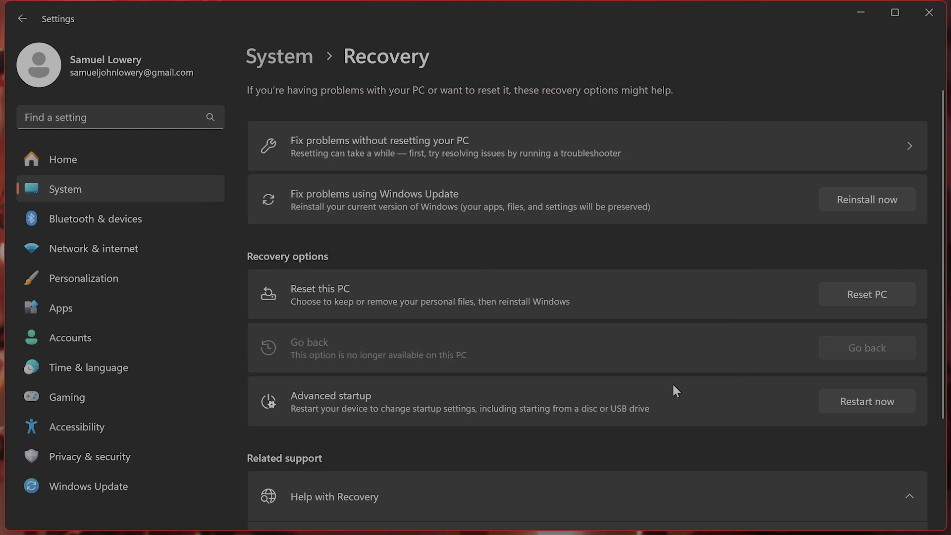